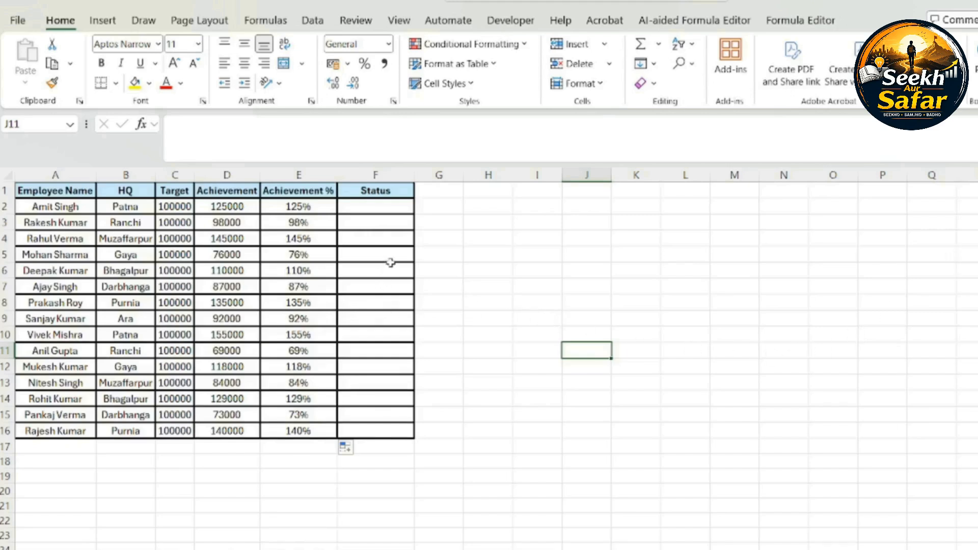
pyautogui.click(341, 362)
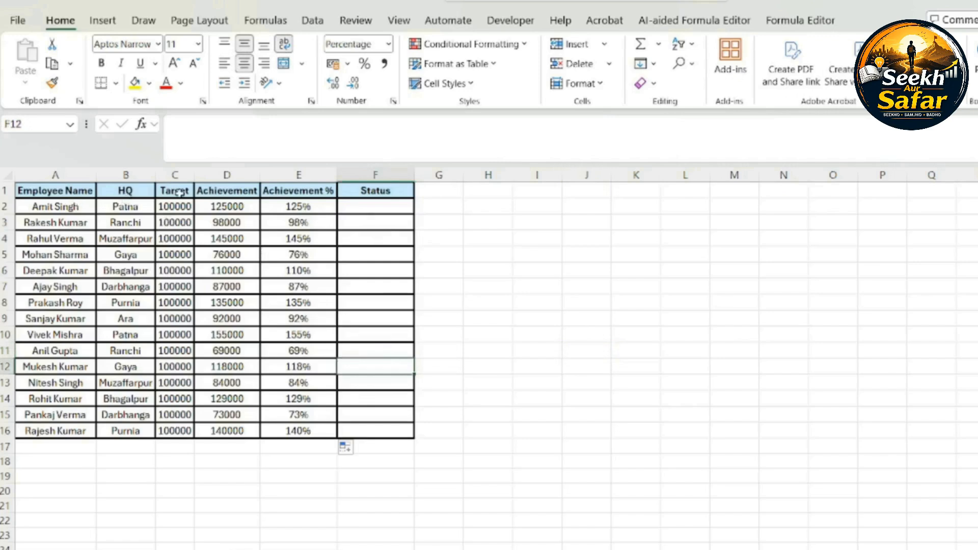
pyautogui.click(213, 192)
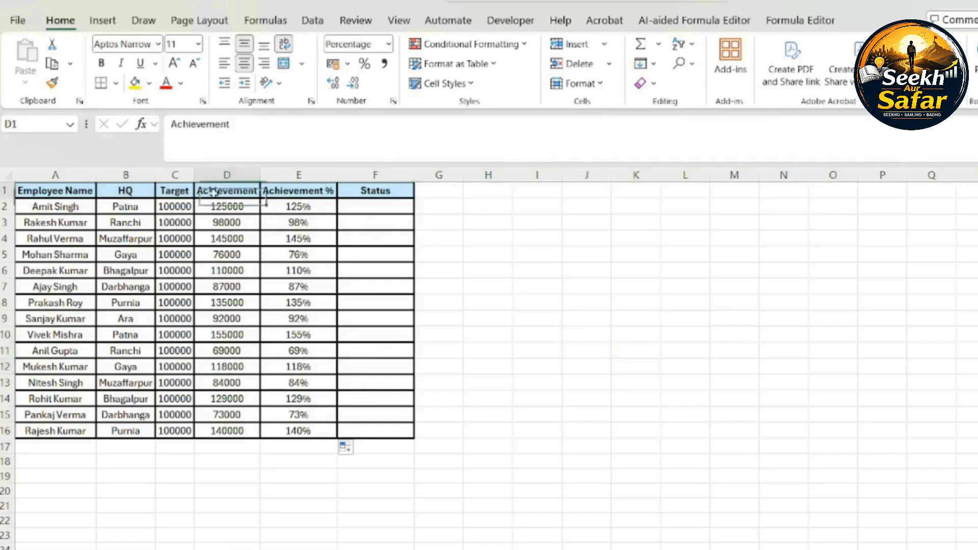
pyautogui.click(310, 191)
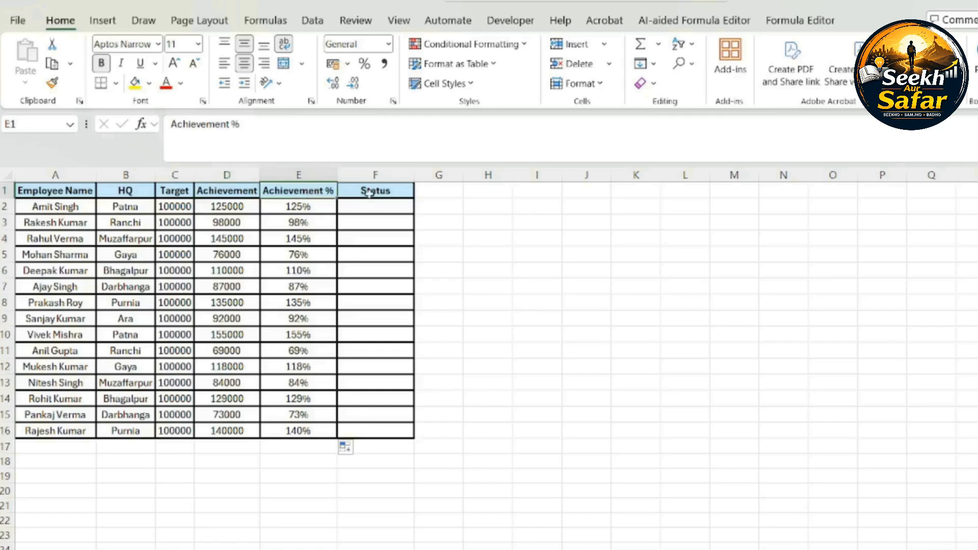
pyautogui.click(370, 193)
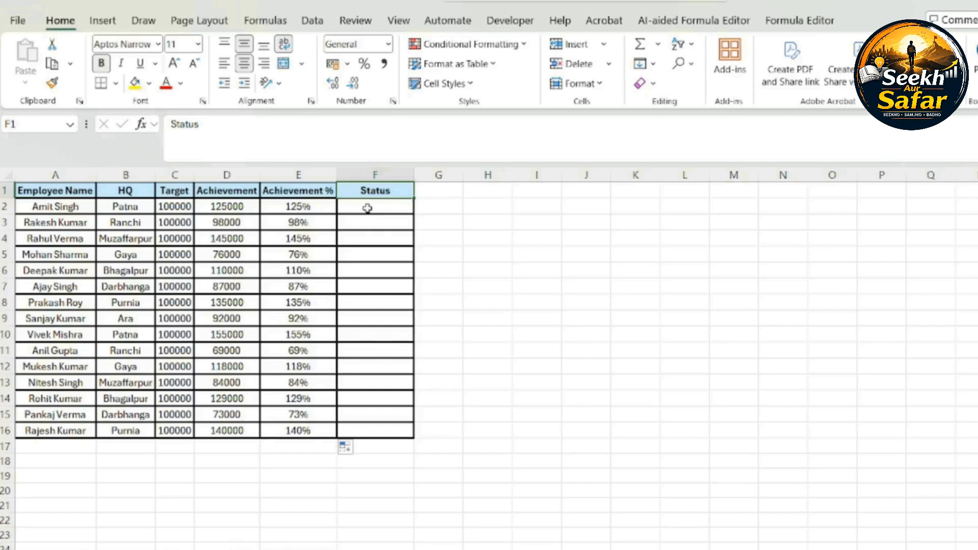
pyautogui.click(375, 177)
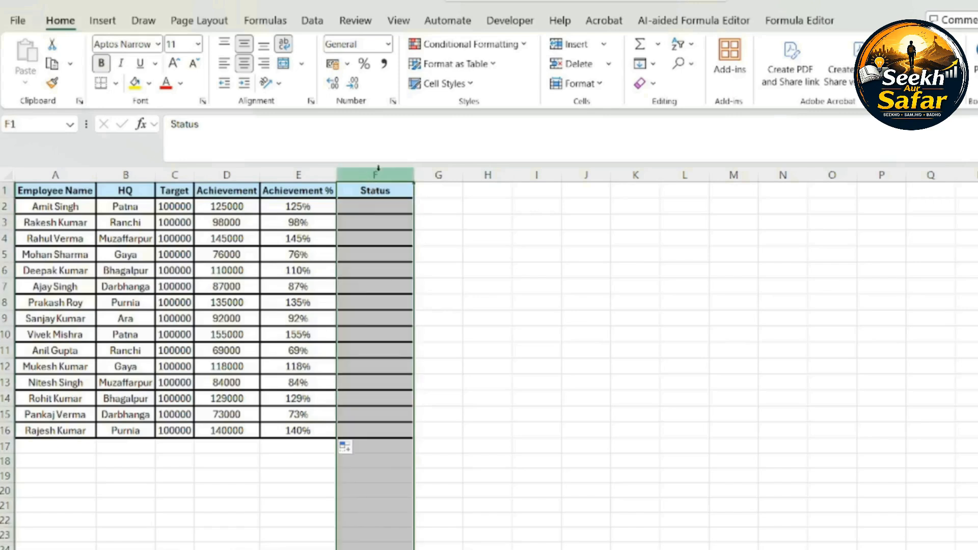
# Begin an IF formula in F2 that returns "Excellent" when E2>=120%
pyautogui.click(375, 205)
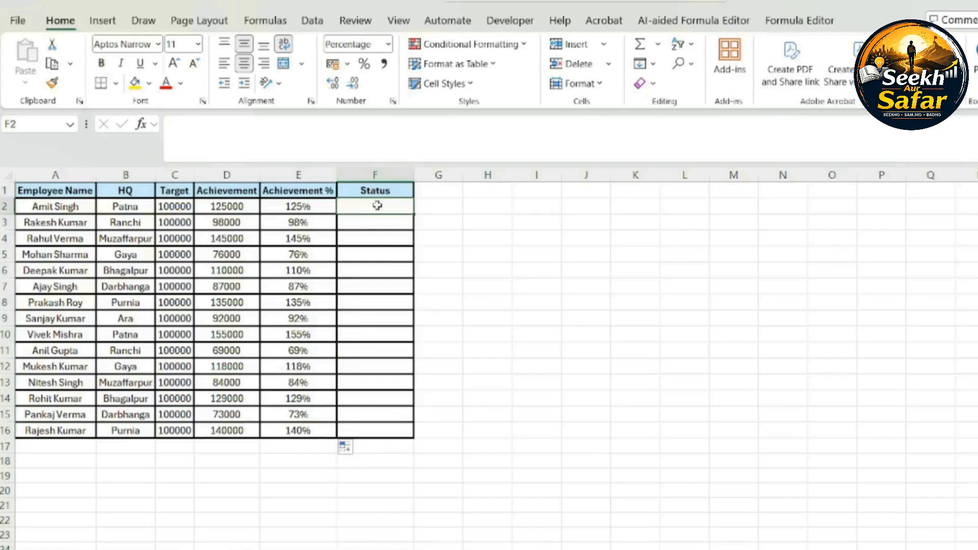
pyautogui.write('=')
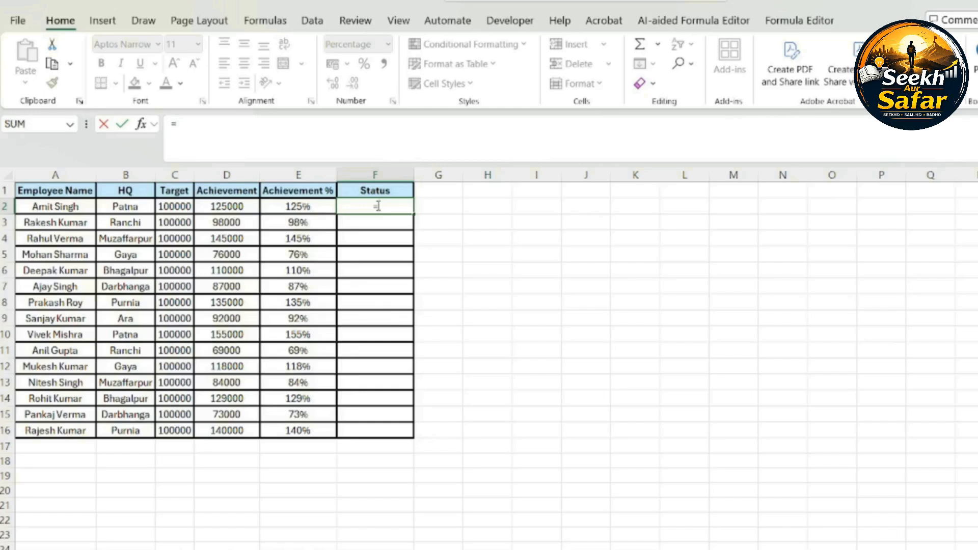
pyautogui.write('IF')
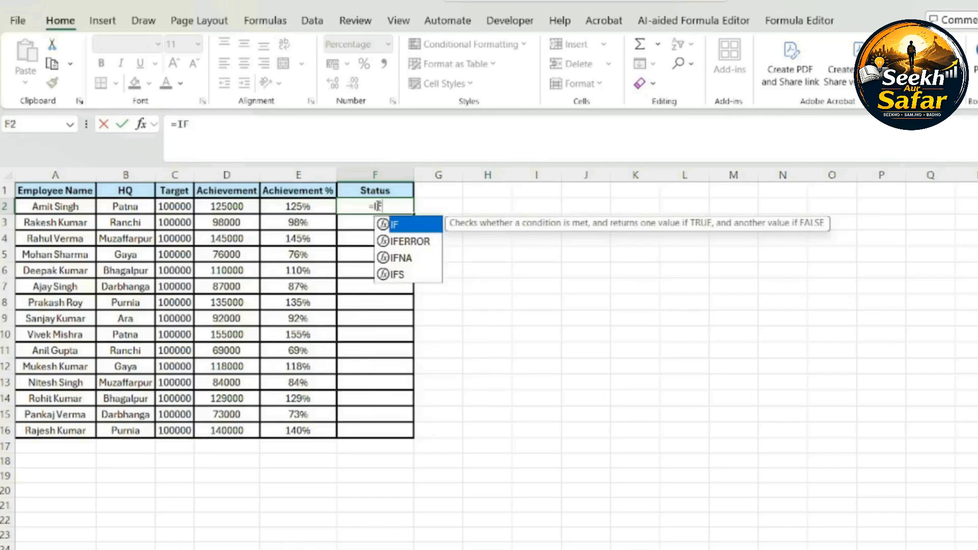
pyautogui.write('(')
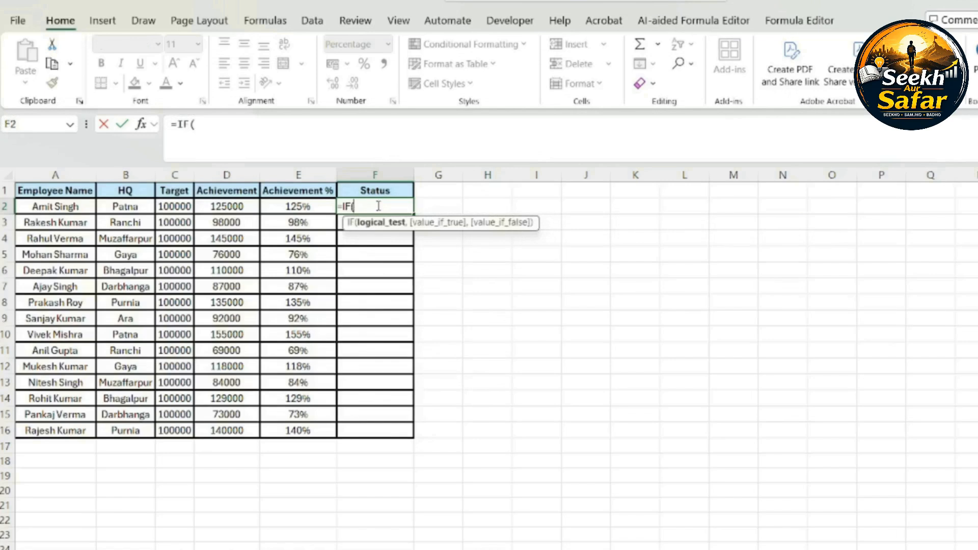
pyautogui.click(307, 207)
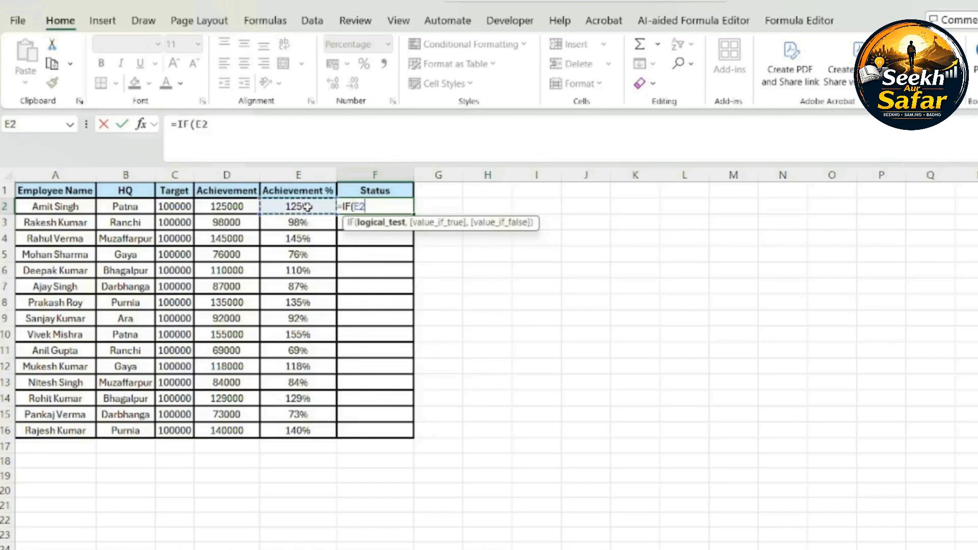
pyautogui.write(',')
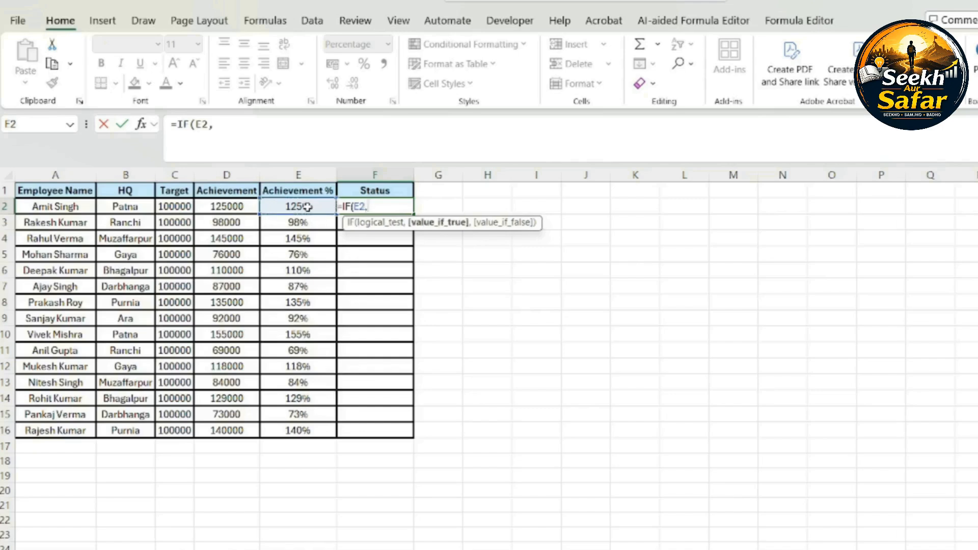
pyautogui.press('BackSpace')
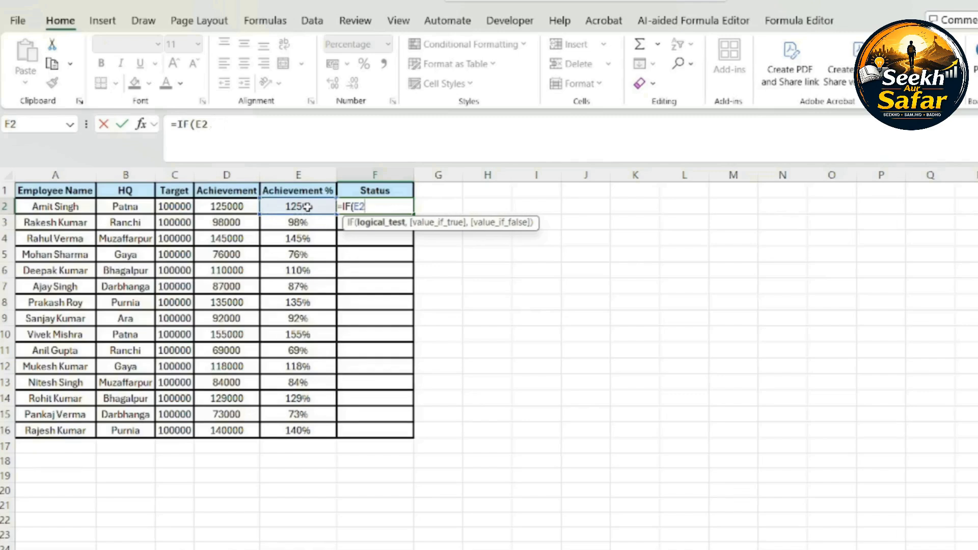
pyautogui.write('>=120')
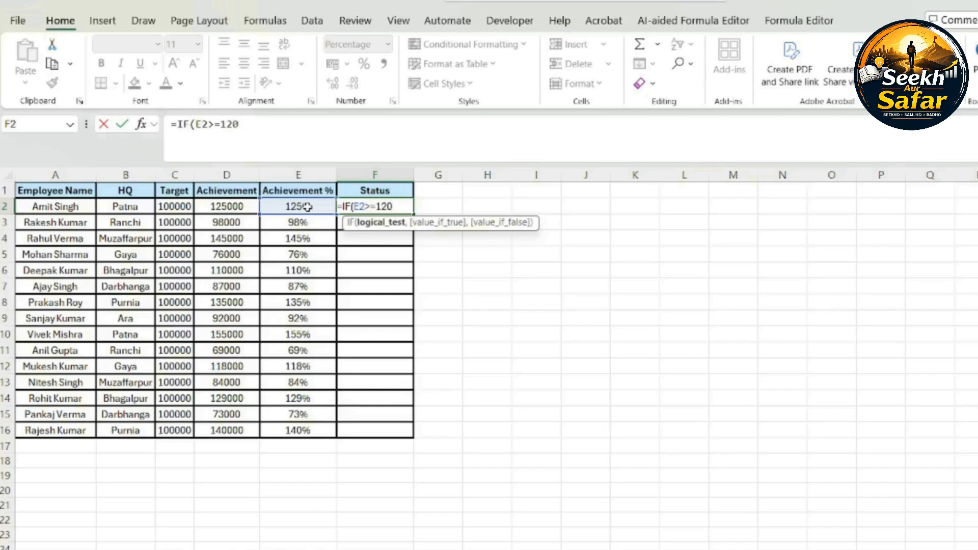
pyautogui.write('%,"')
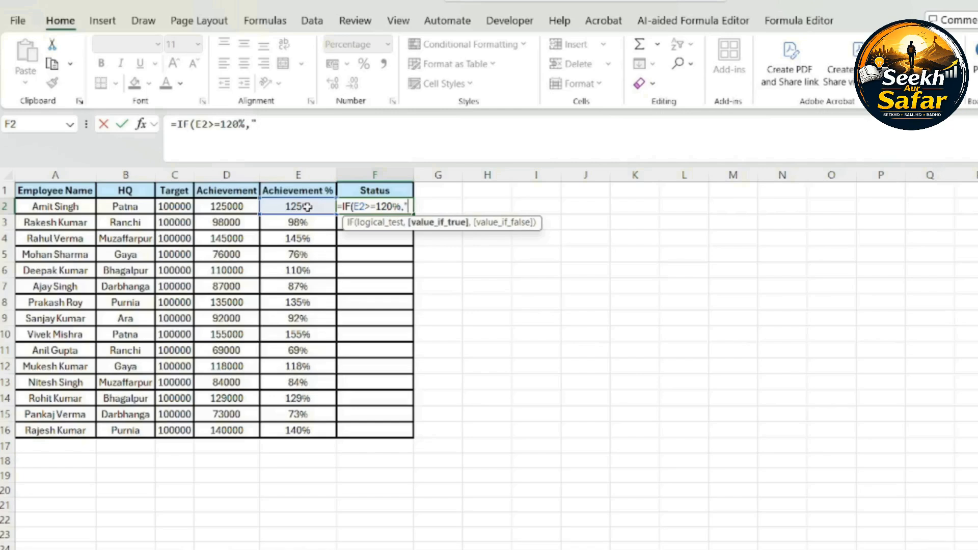
pyautogui.write('Exc')
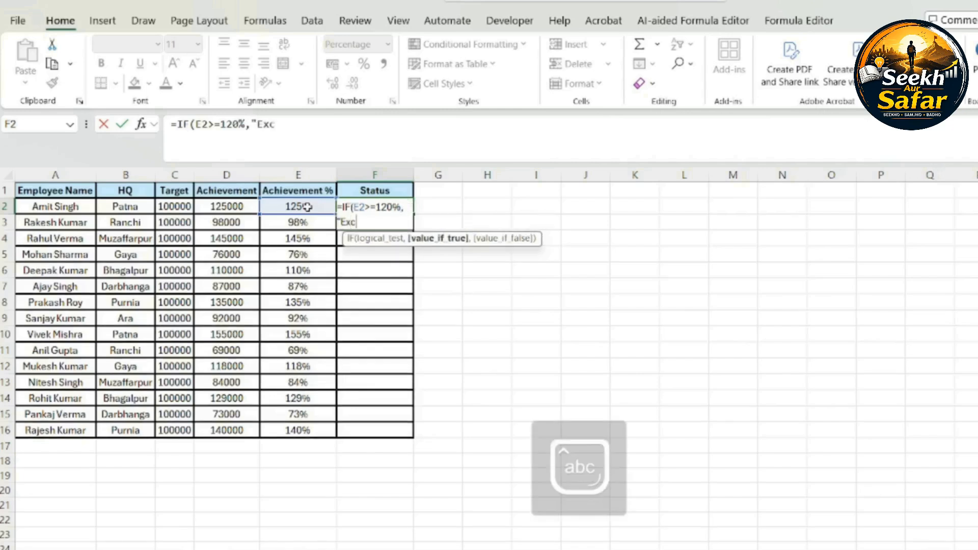
pyautogui.write('ellent')
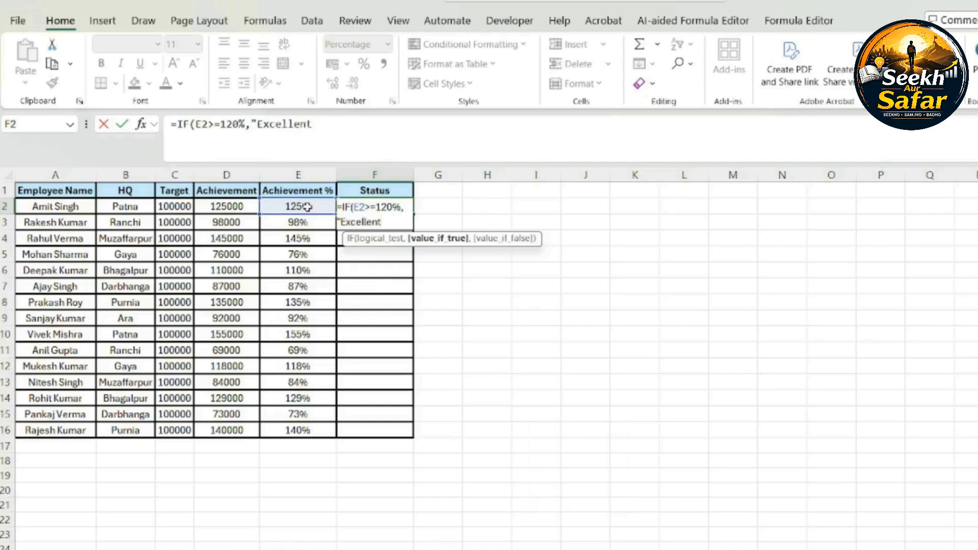
pyautogui.write('",')
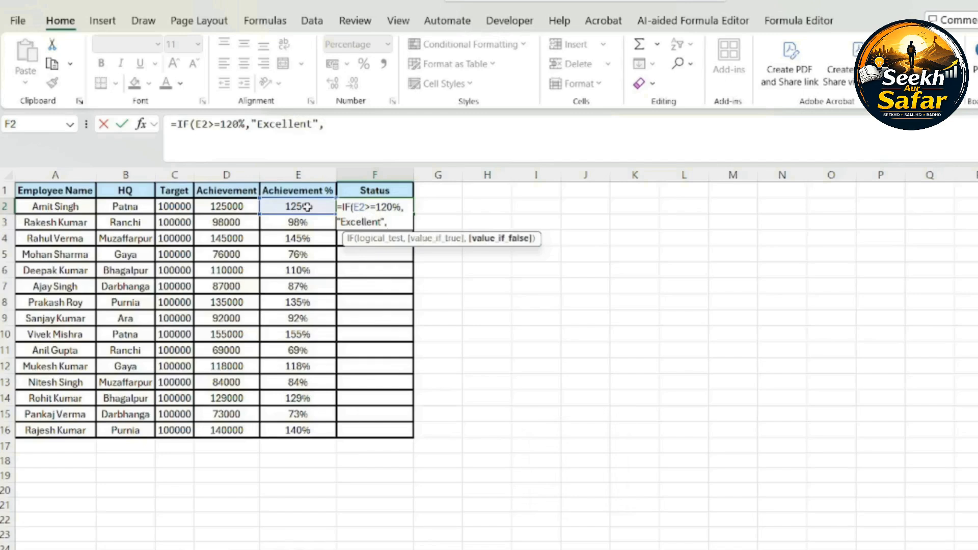
# Nest a second IF as the formula's false value, returning "Good" when E2>=90%
pyautogui.write('IF(')
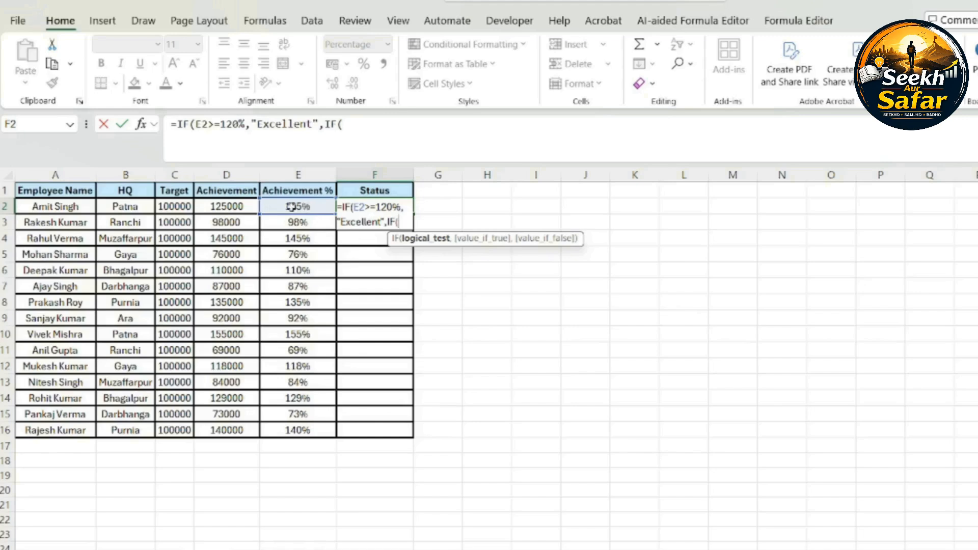
pyautogui.click(291, 206)
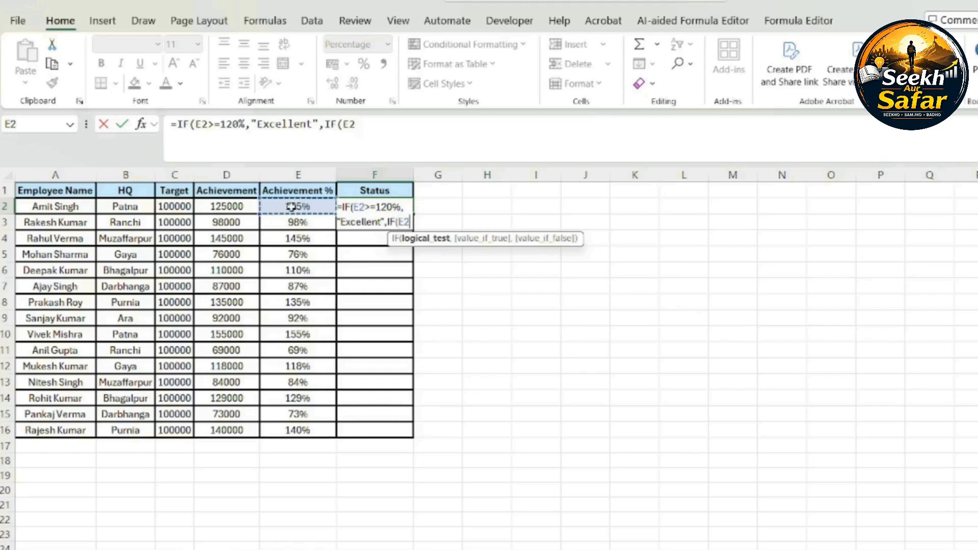
pyautogui.write('>')
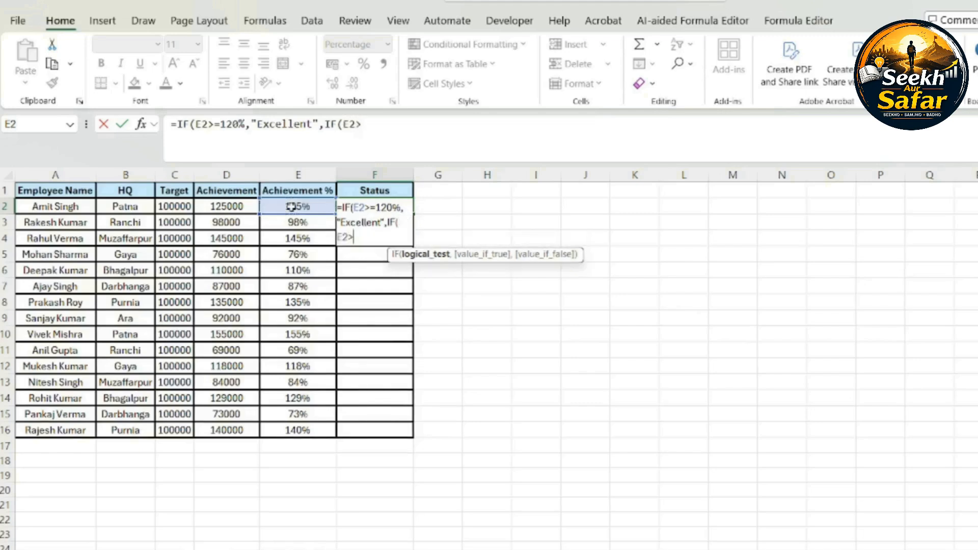
pyautogui.write('=90')
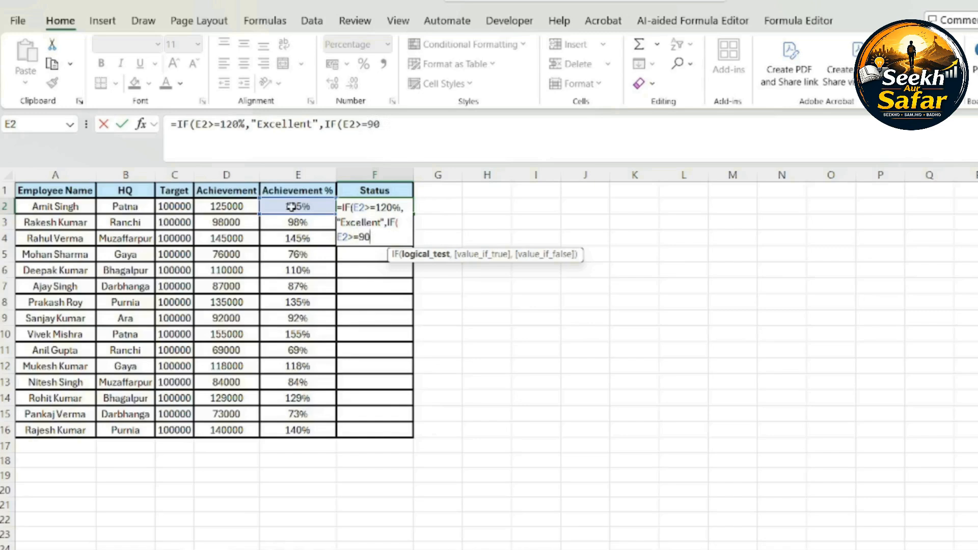
pyautogui.write('%,')
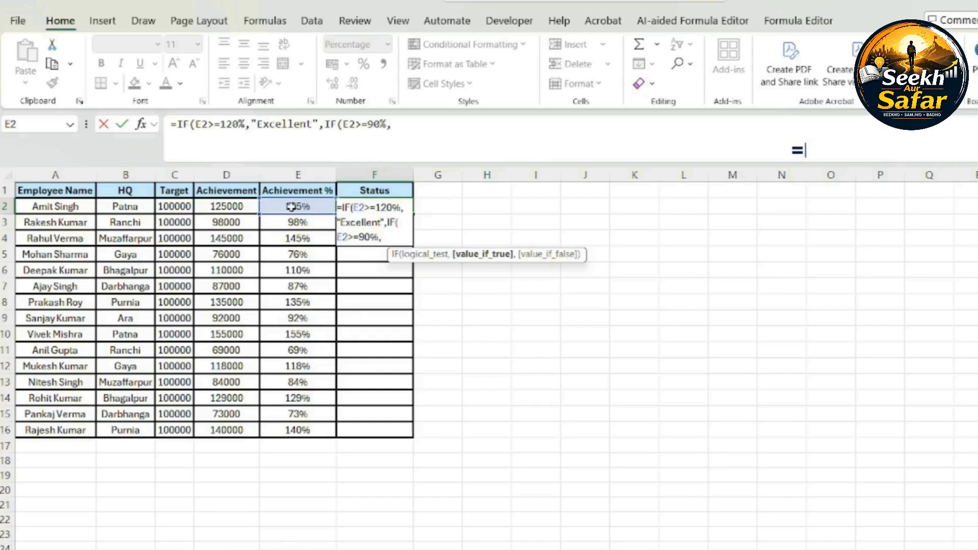
pyautogui.write('"g')
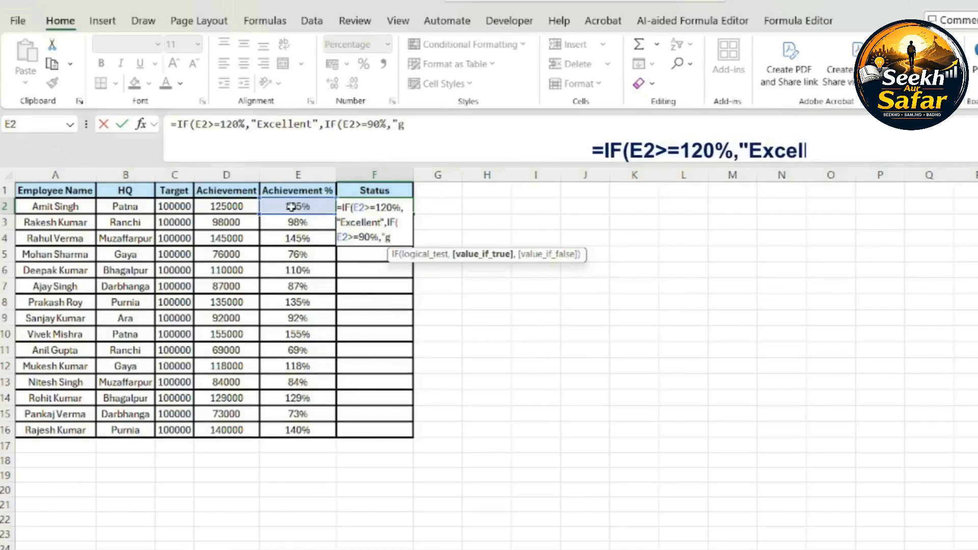
pyautogui.press('capslock')
pyautogui.write('G')
pyautogui.press('capslock')
pyautogui.write('ood')
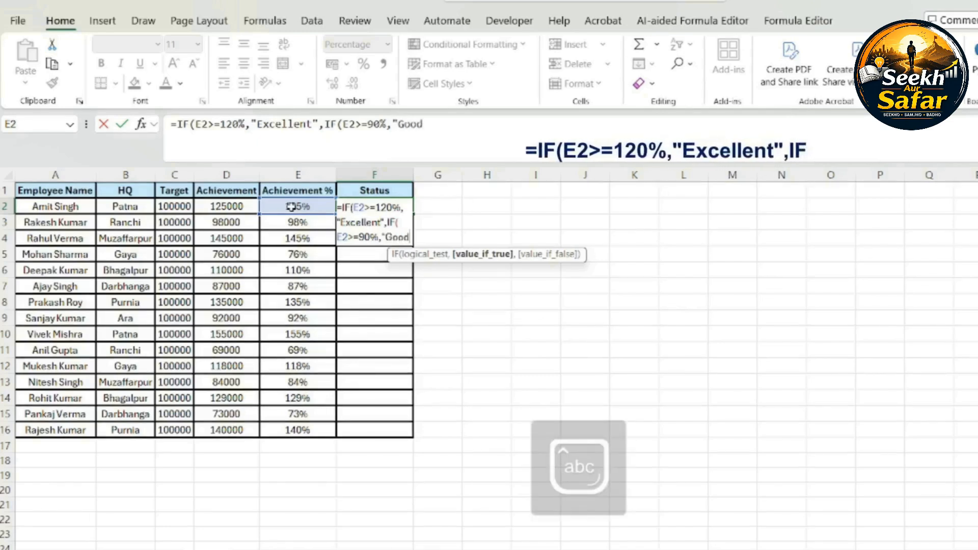
pyautogui.write('"')
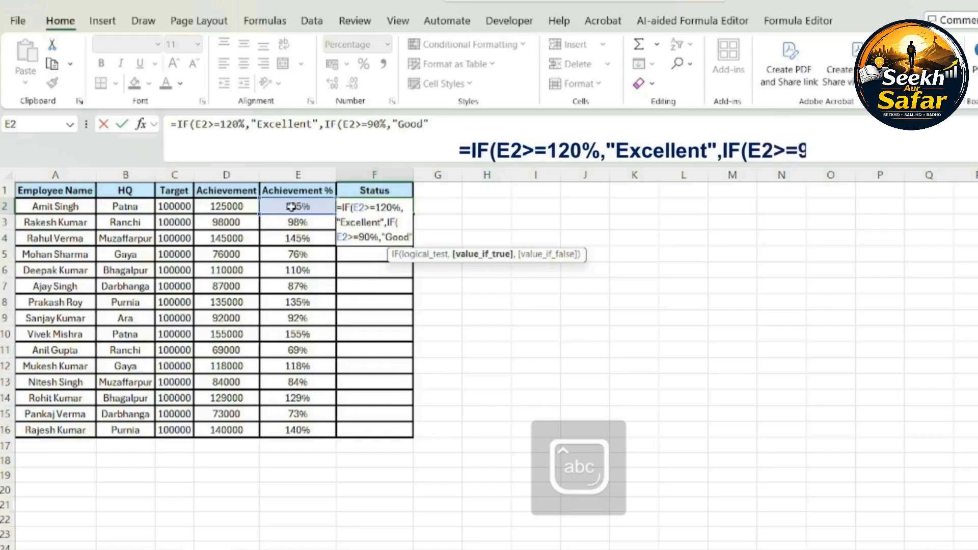
pyautogui.write(',')
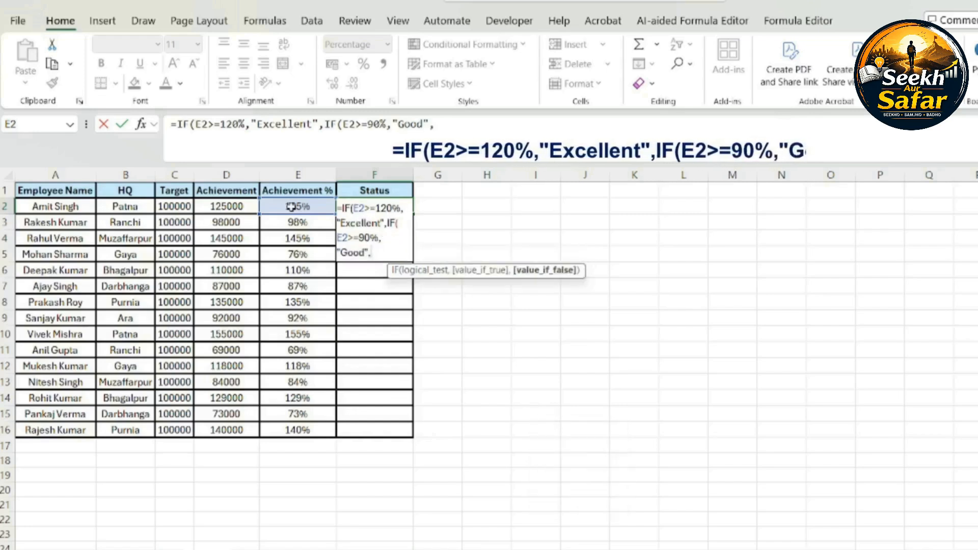
# Set "Poor" as the nested IF's false value, close both functions and enter the formula in F2
pyautogui.write('"')
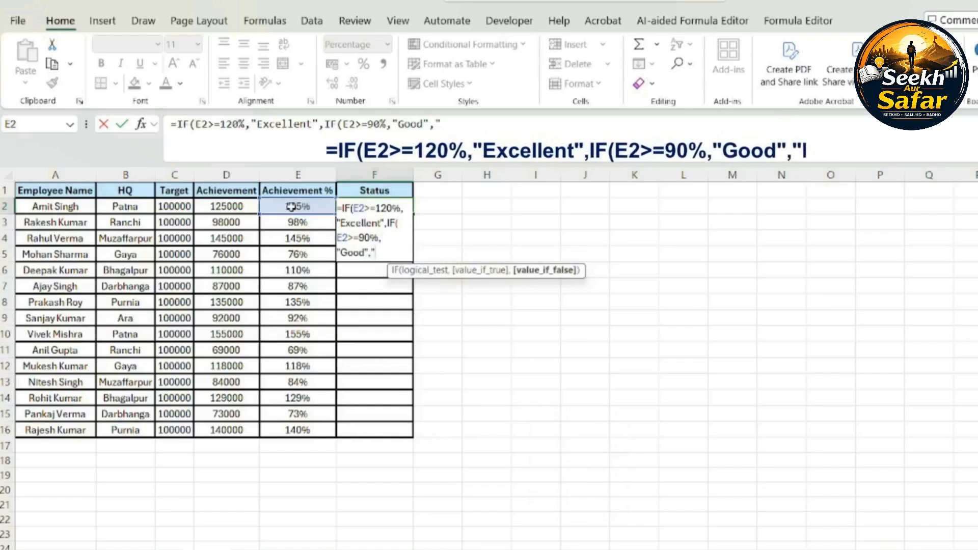
pyautogui.press('capslock')
pyautogui.write('P')
pyautogui.press('capslock')
pyautogui.write('oo')
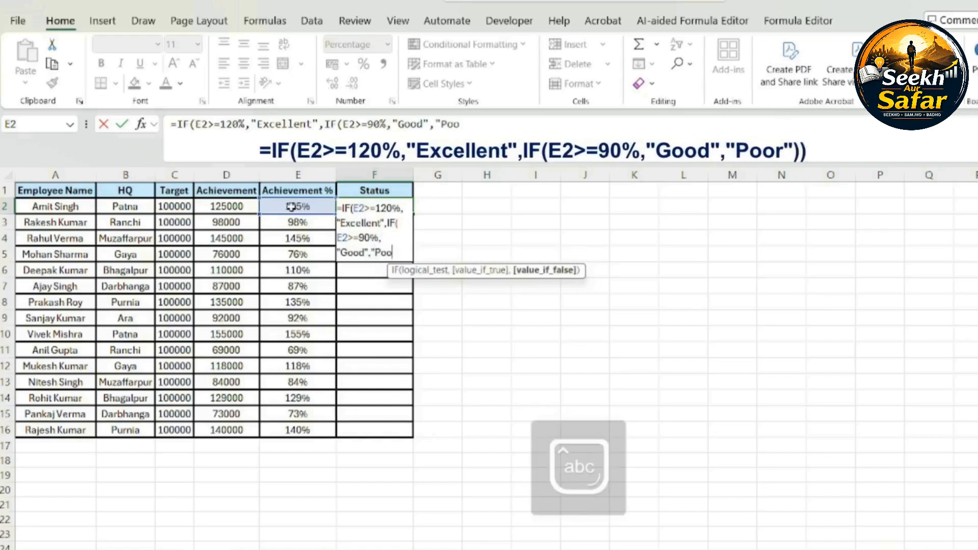
pyautogui.write('r')
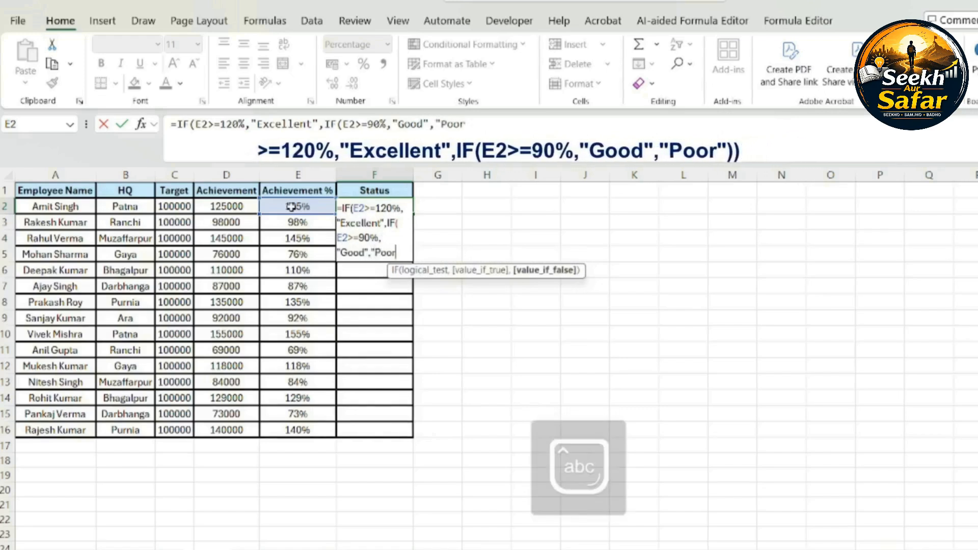
pyautogui.write('"')
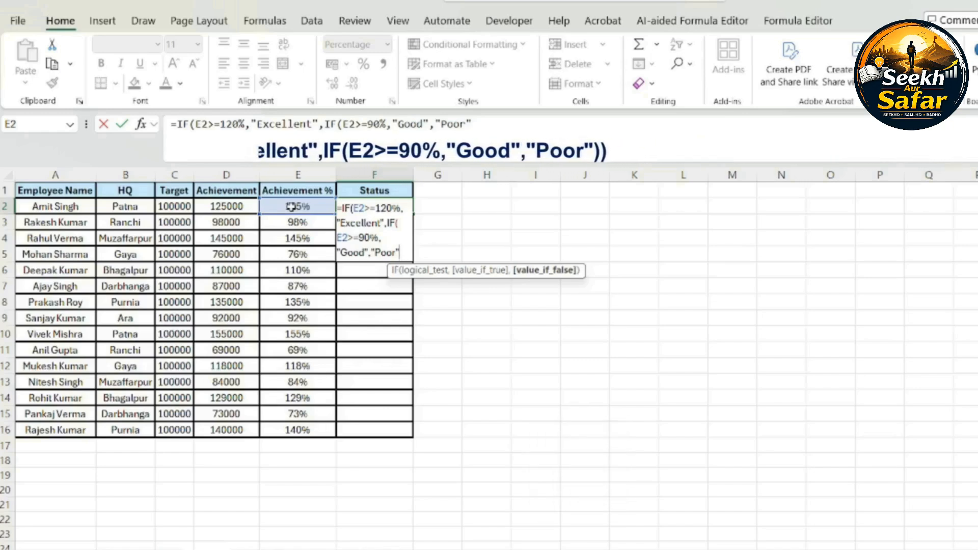
pyautogui.write('))')
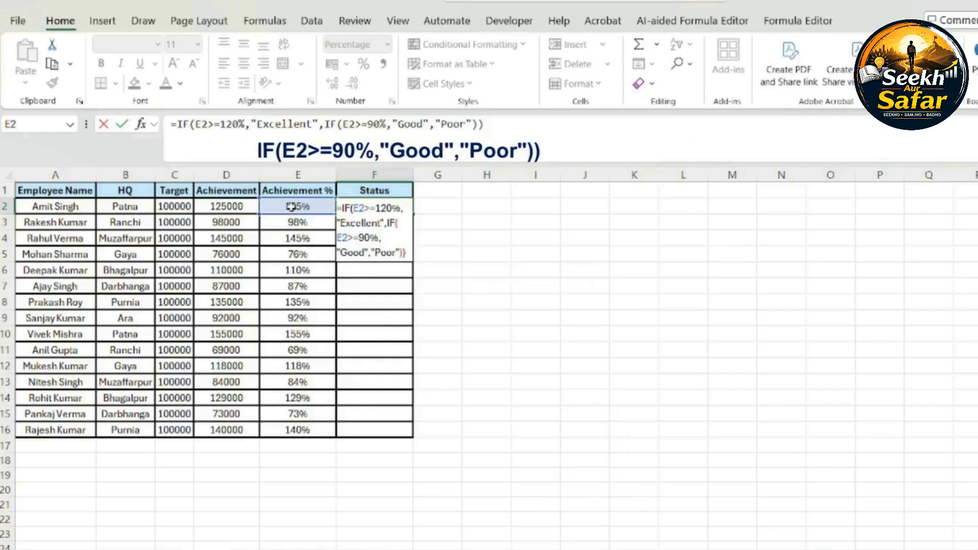
pyautogui.press('Return')
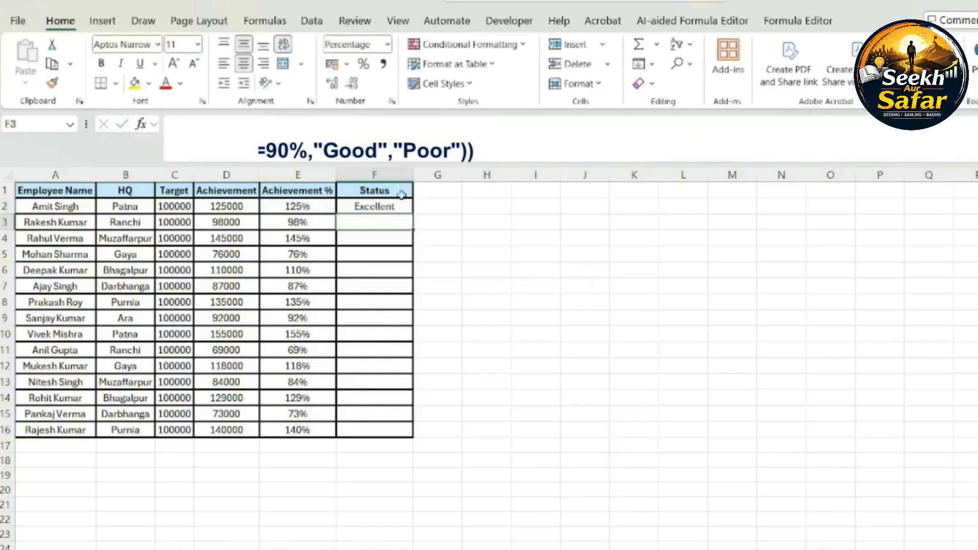
# Fill the Status formula from F2 down through F16
pyautogui.click(385, 205)
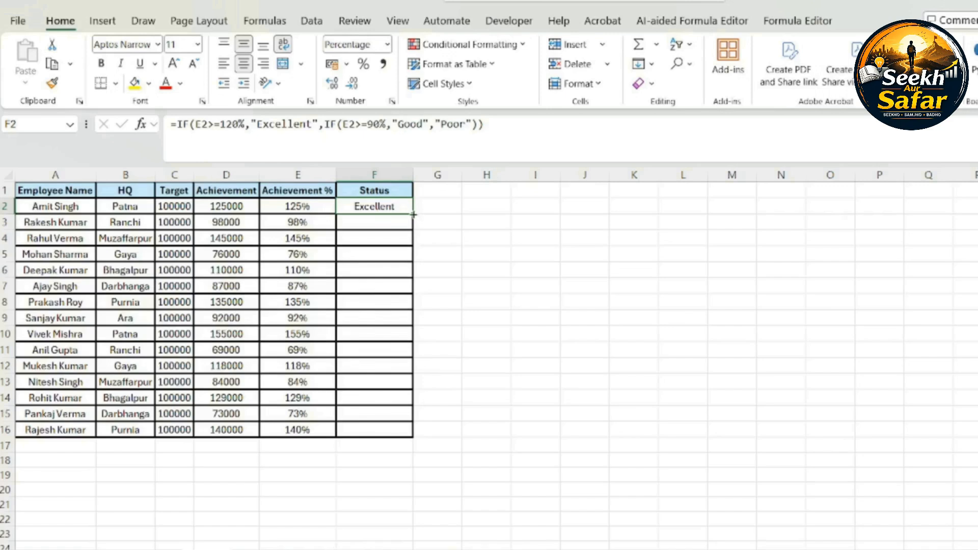
pyautogui.doubleClick(413, 214)
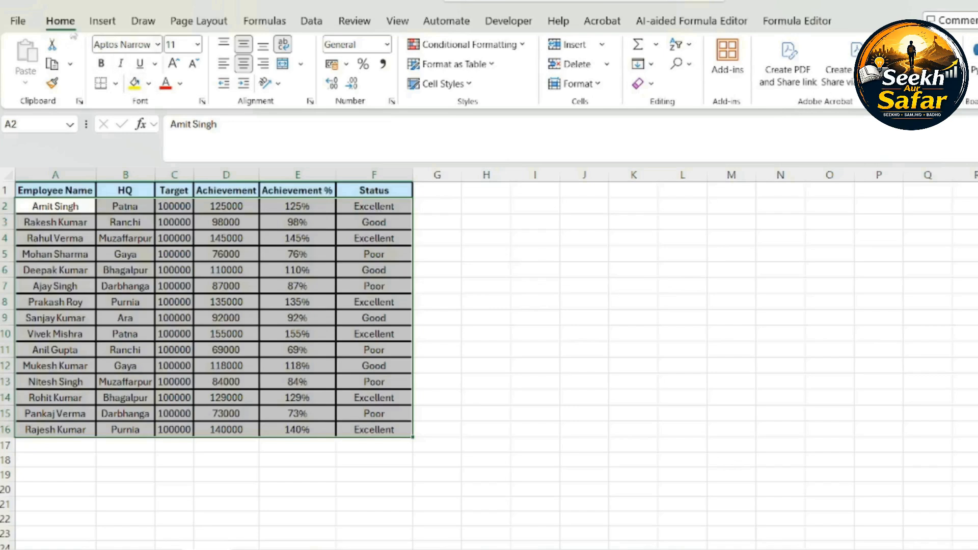
# Create a formula-based conditional formatting rule for A2:F16 with the condition =$E2>=120%
pyautogui.click(491, 50)
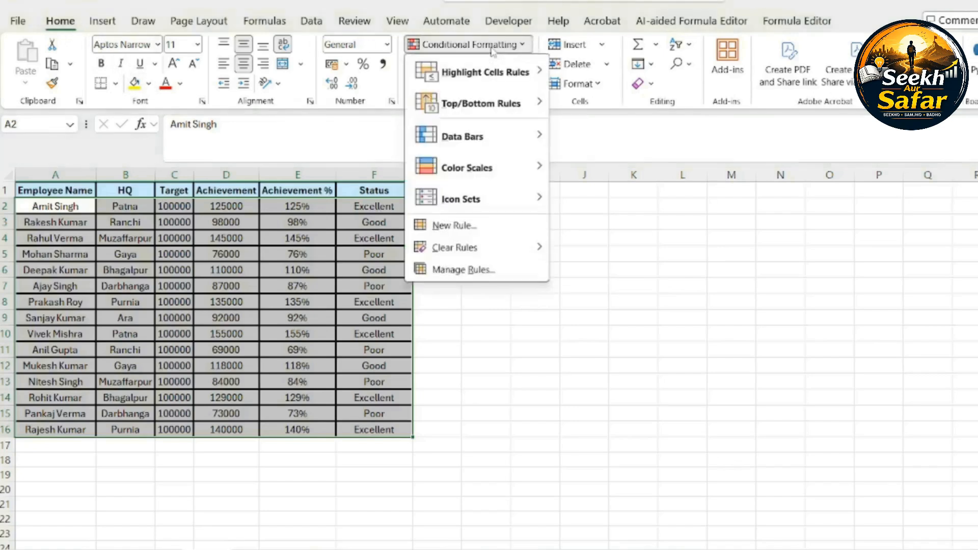
pyautogui.click(482, 230)
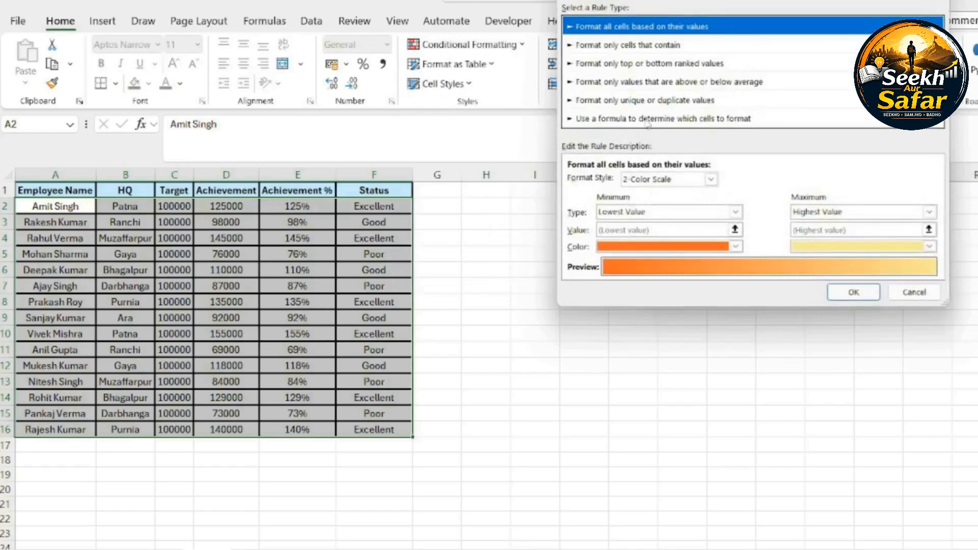
pyautogui.click(647, 120)
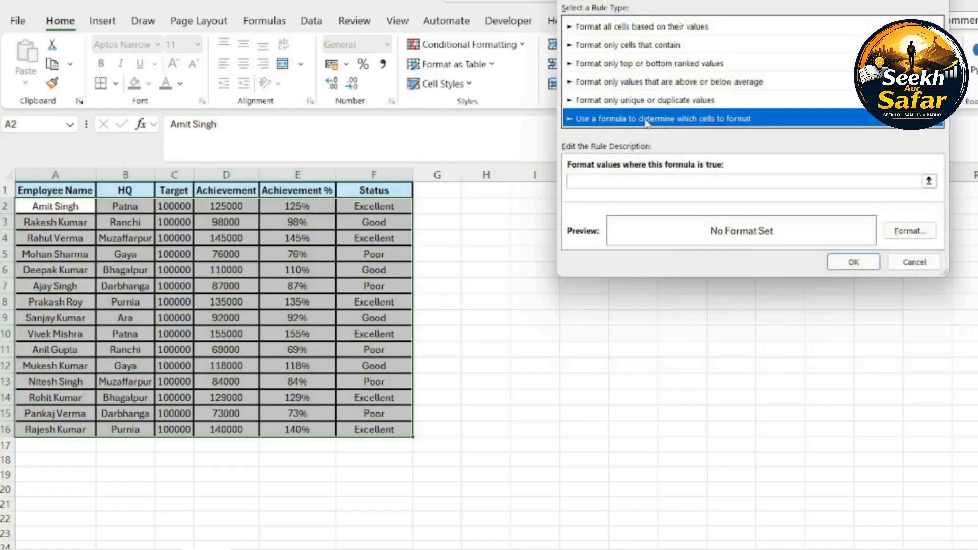
pyautogui.click(654, 184)
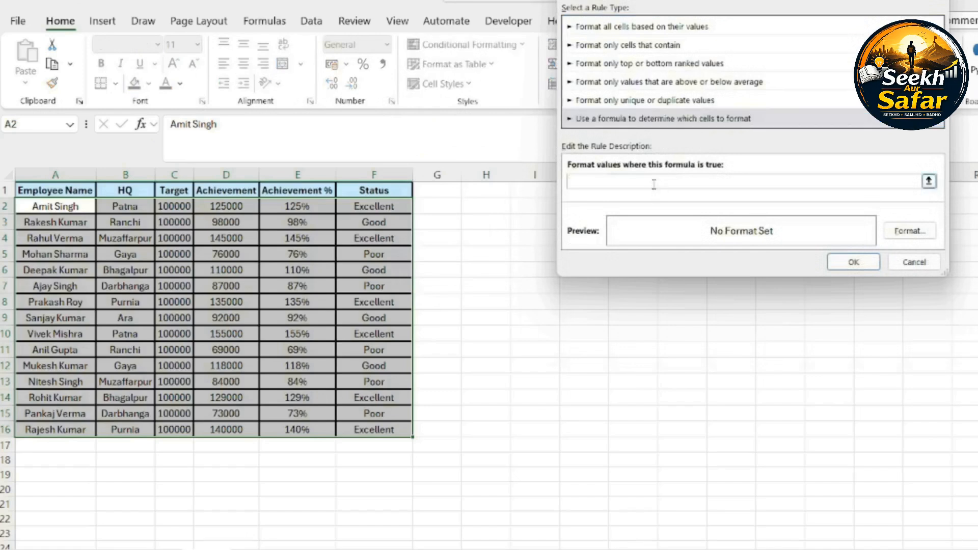
pyautogui.write('=')
pyautogui.press('BackSpace')
pyautogui.click(308, 205)
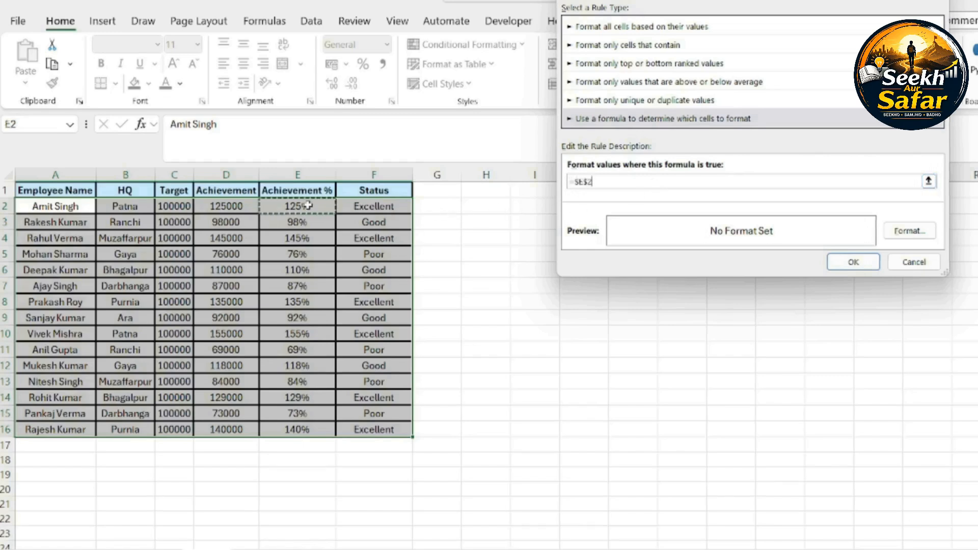
pyautogui.press('F4')
pyautogui.press('F4')
pyautogui.write('>')
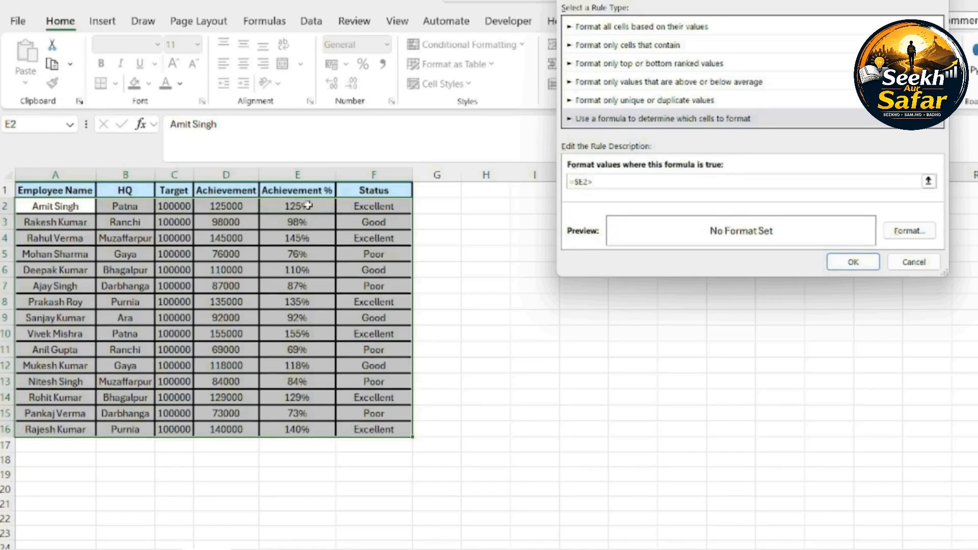
pyautogui.write('=120%')
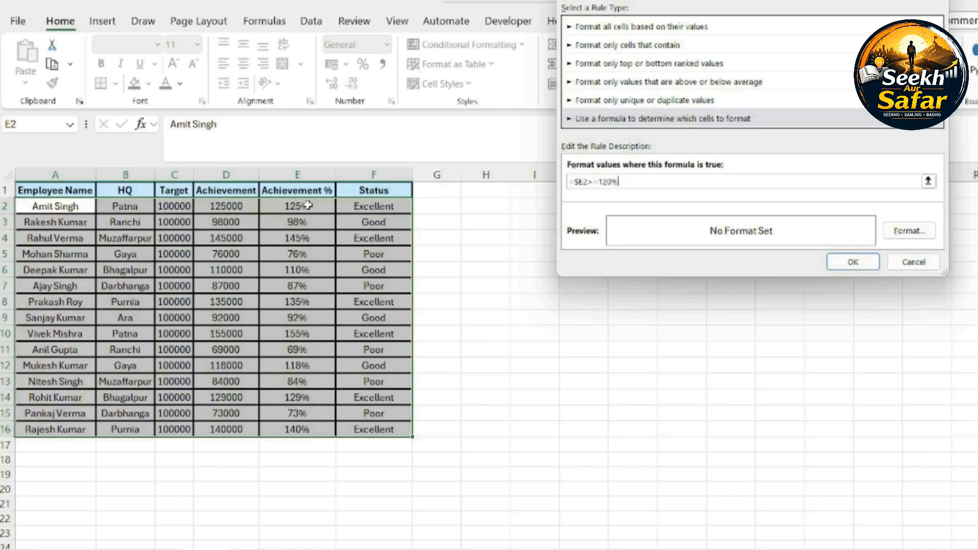
# Give the 120% rule a green background fill and apply it to the table rows
pyautogui.click(895, 232)
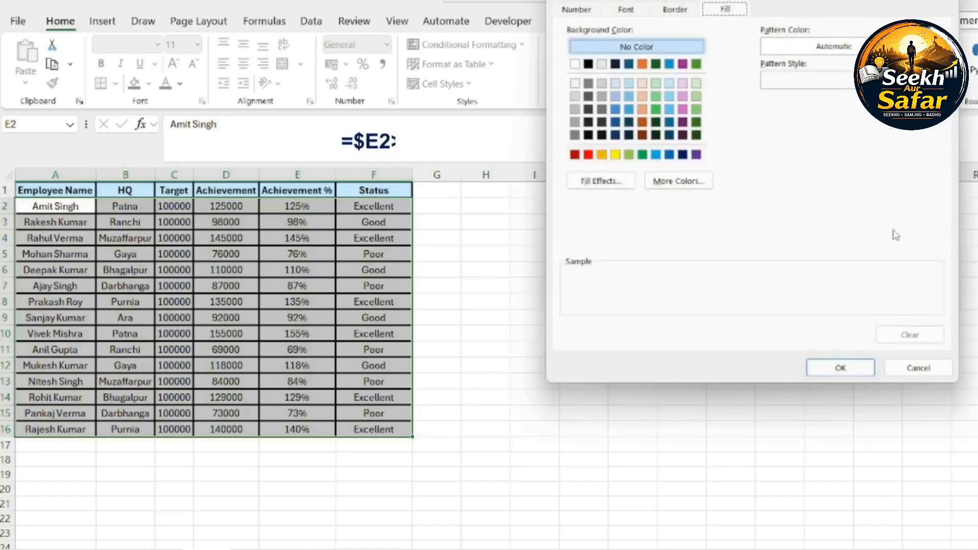
pyautogui.click(657, 109)
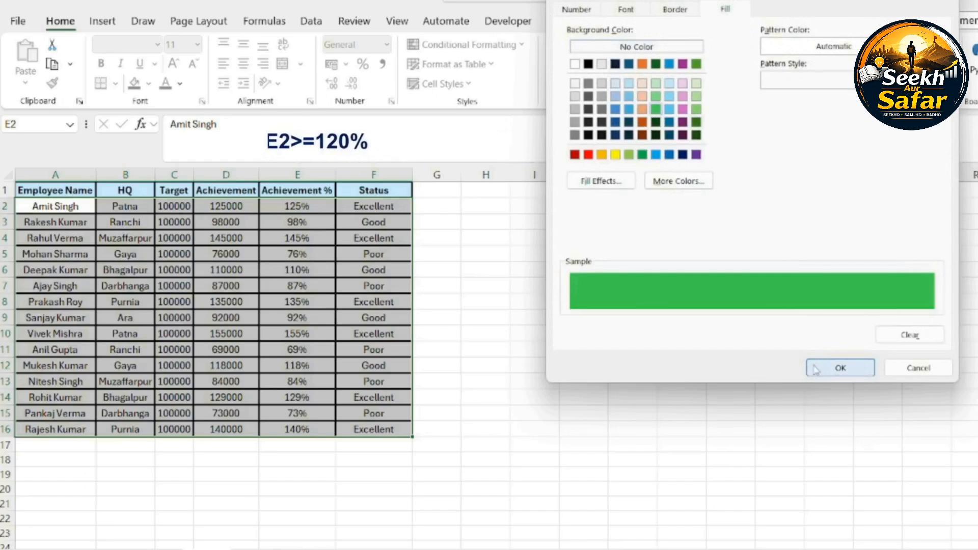
pyautogui.click(840, 368)
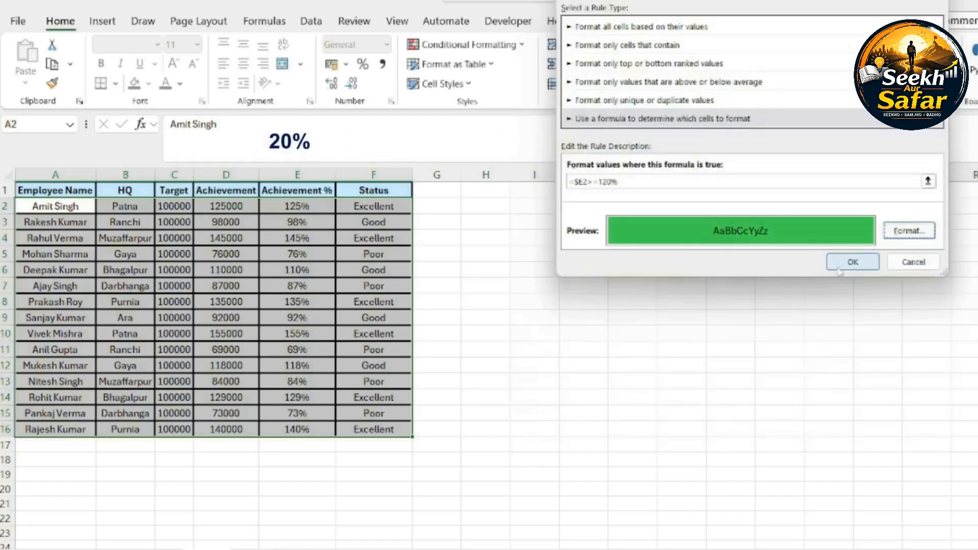
pyautogui.click(853, 262)
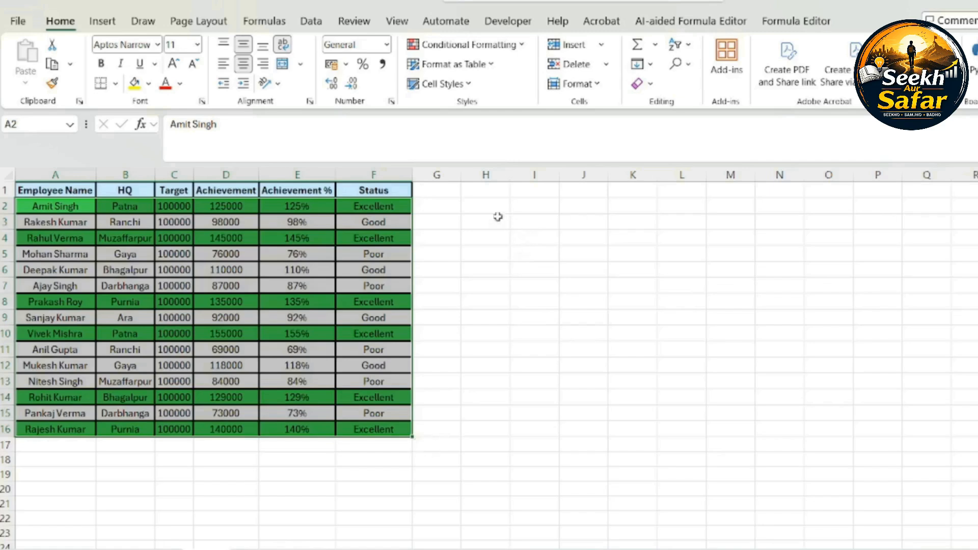
# Start a second formula-based formatting rule for A2:F16 with an AND function whose first condition is $E2>=90%
pyautogui.click(514, 49)
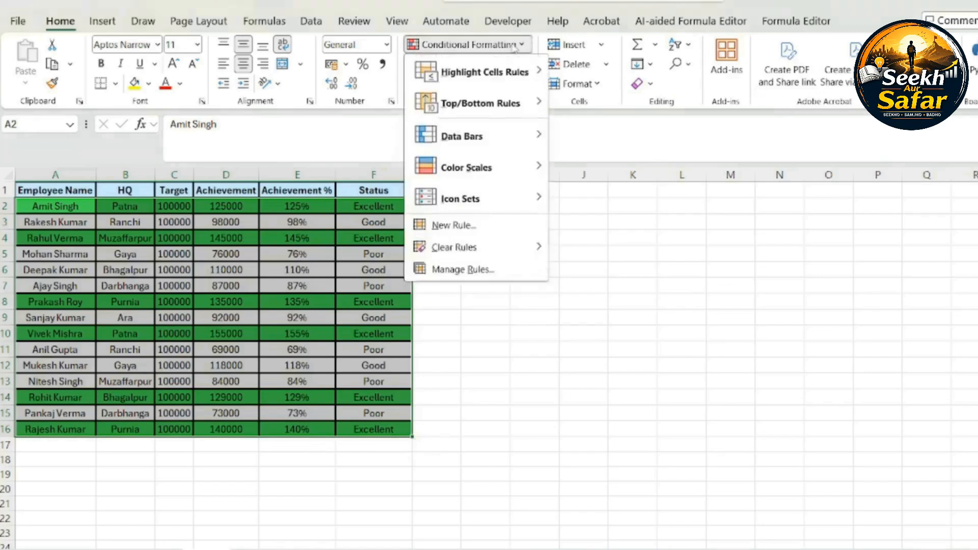
pyautogui.click(485, 228)
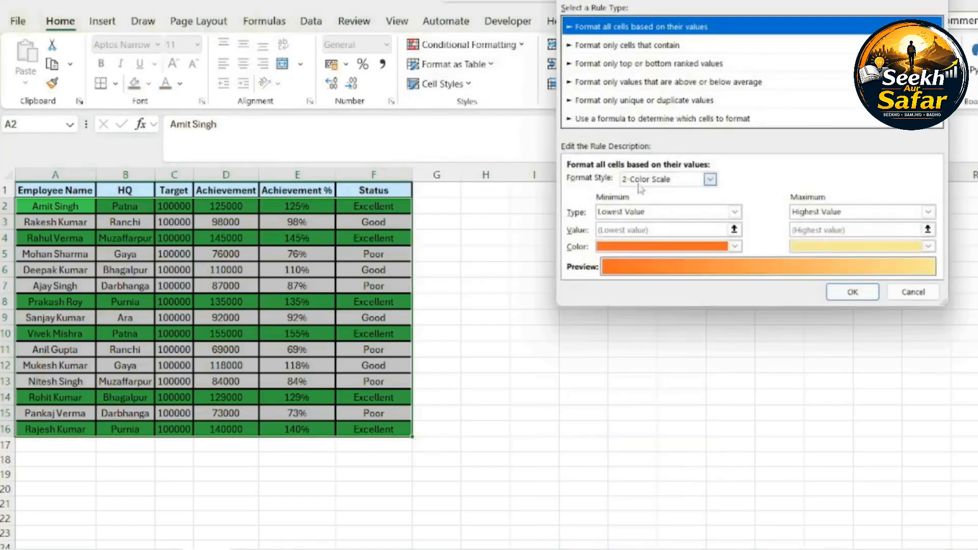
pyautogui.click(650, 120)
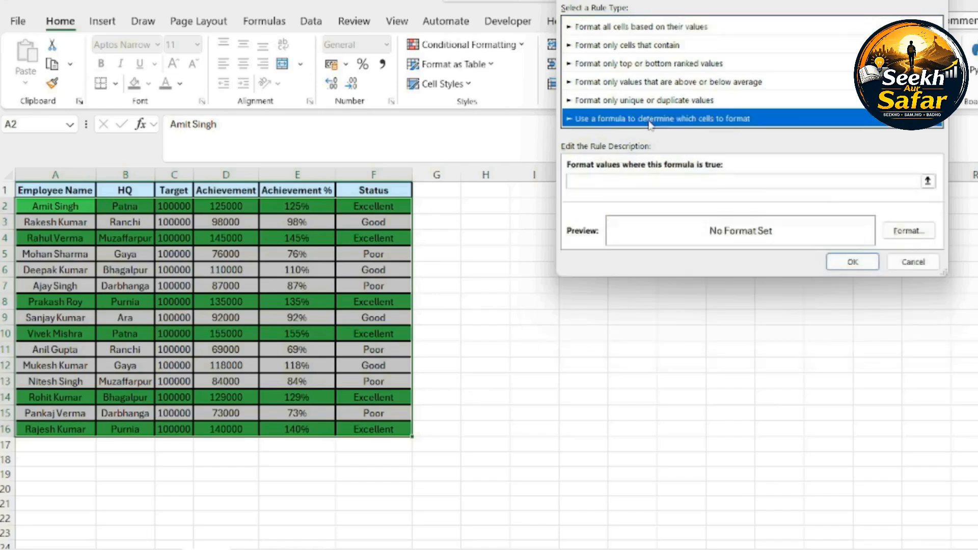
pyautogui.click(664, 182)
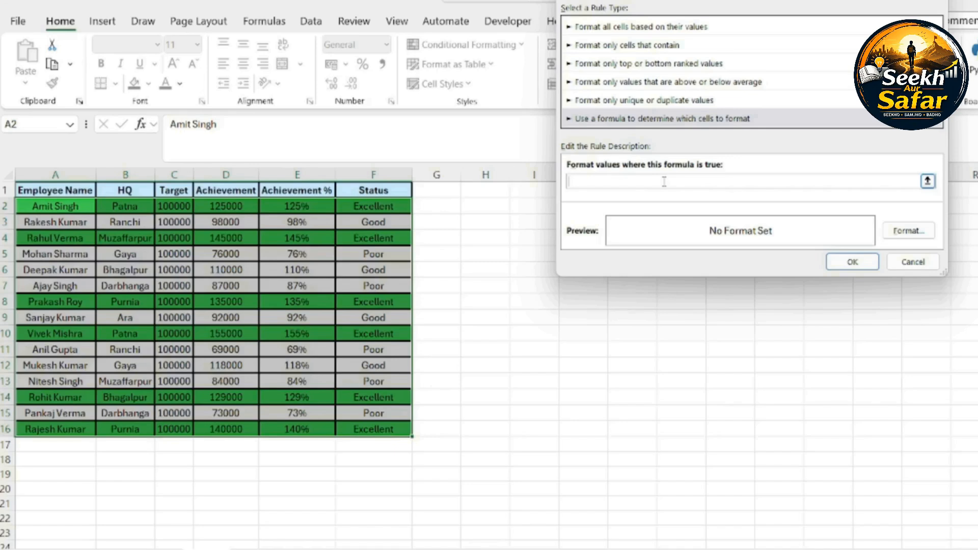
pyautogui.write('=AND(')
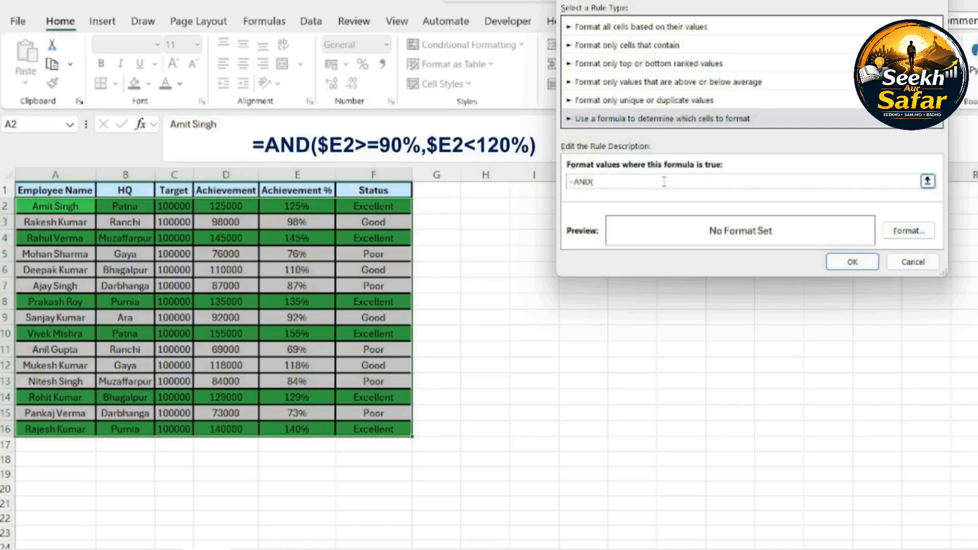
pyautogui.click(309, 207)
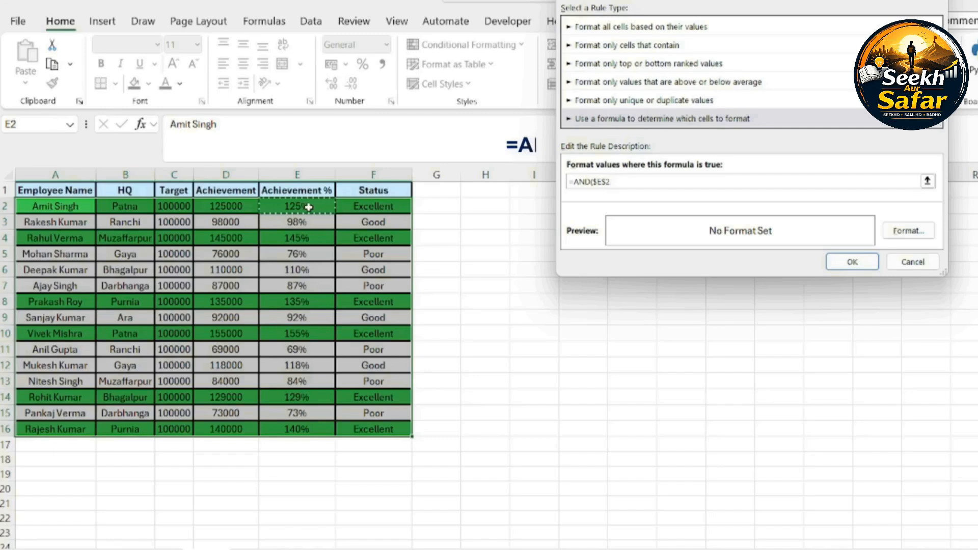
pyautogui.press('F4')
pyautogui.press('F4')
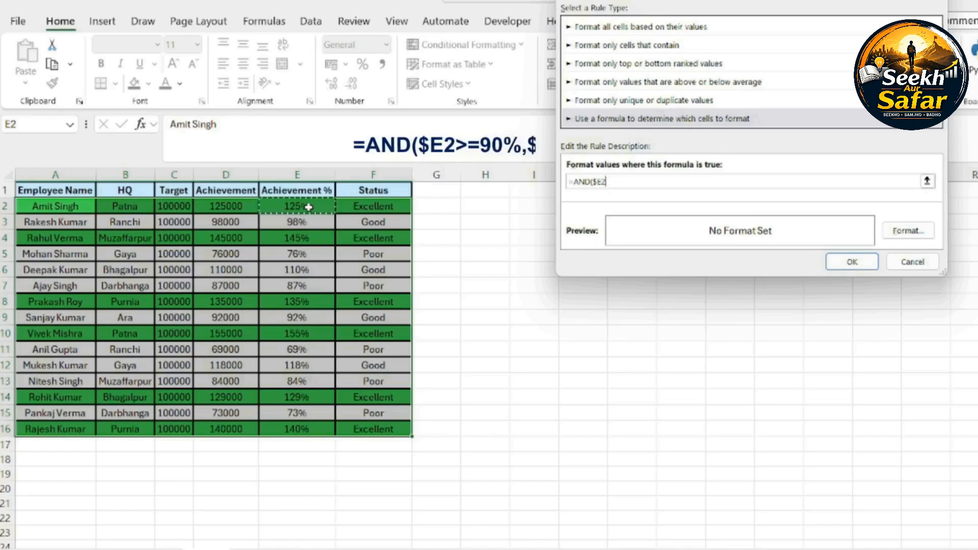
pyautogui.write('>')
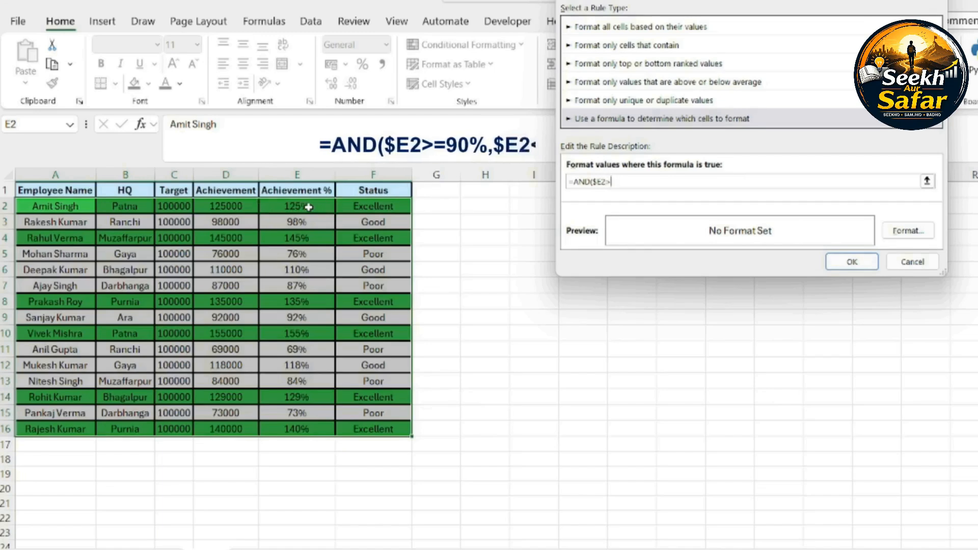
pyautogui.write('=90%')
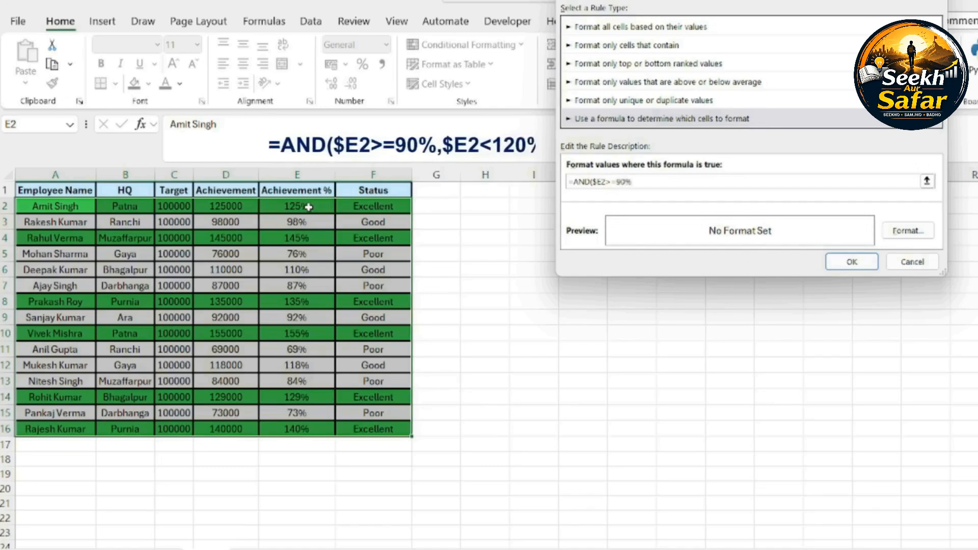
# Add $E2<120% as the AND function's second condition and close the rule formula
pyautogui.write(',')
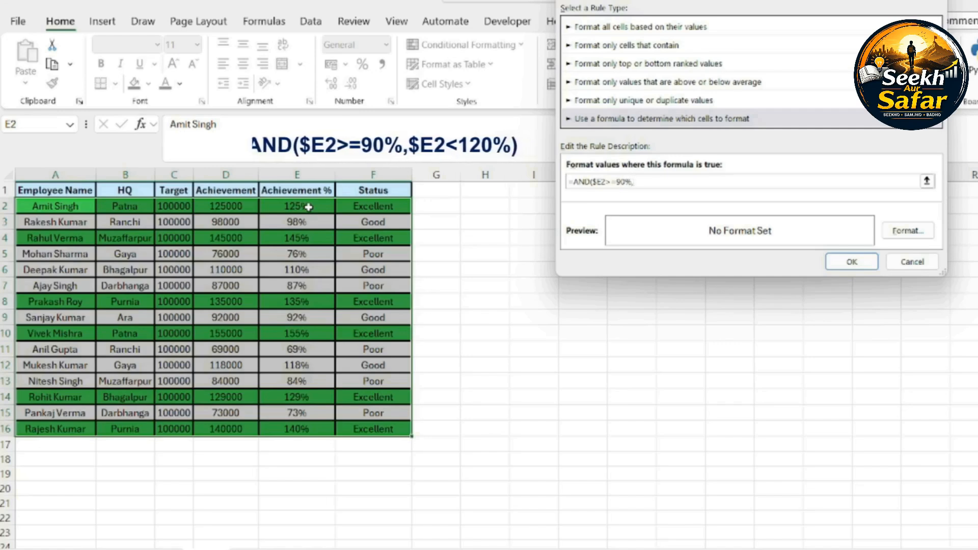
pyautogui.click(306, 206)
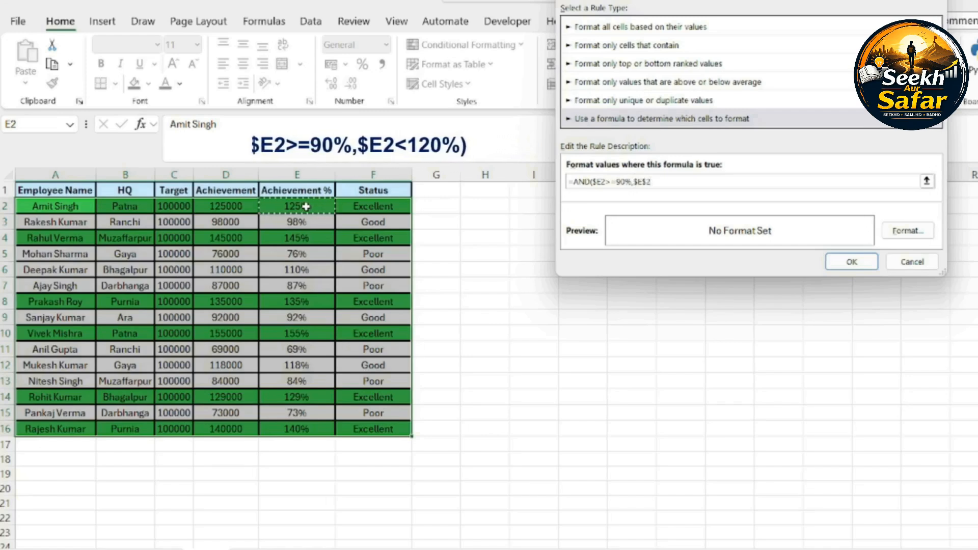
pyautogui.press('F4')
pyautogui.press('F4')
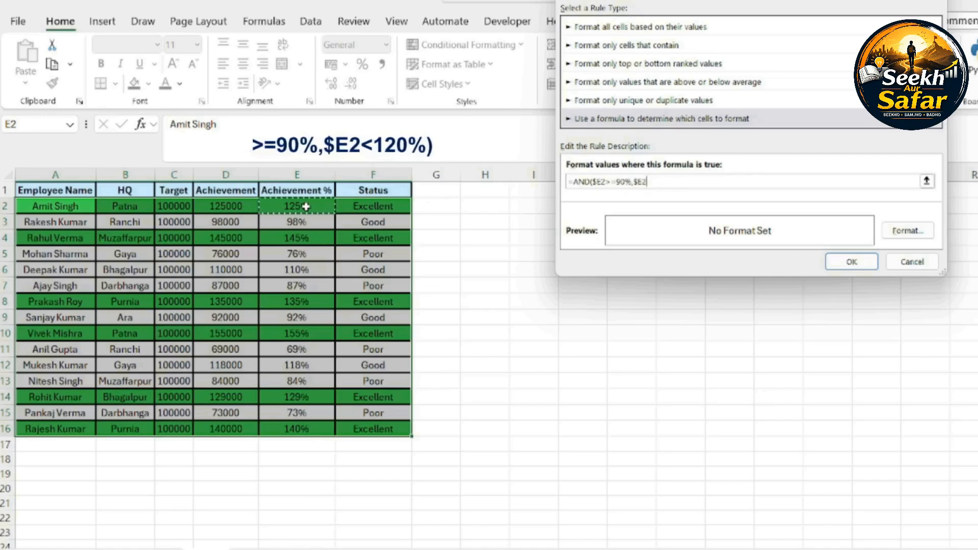
pyautogui.write('<')
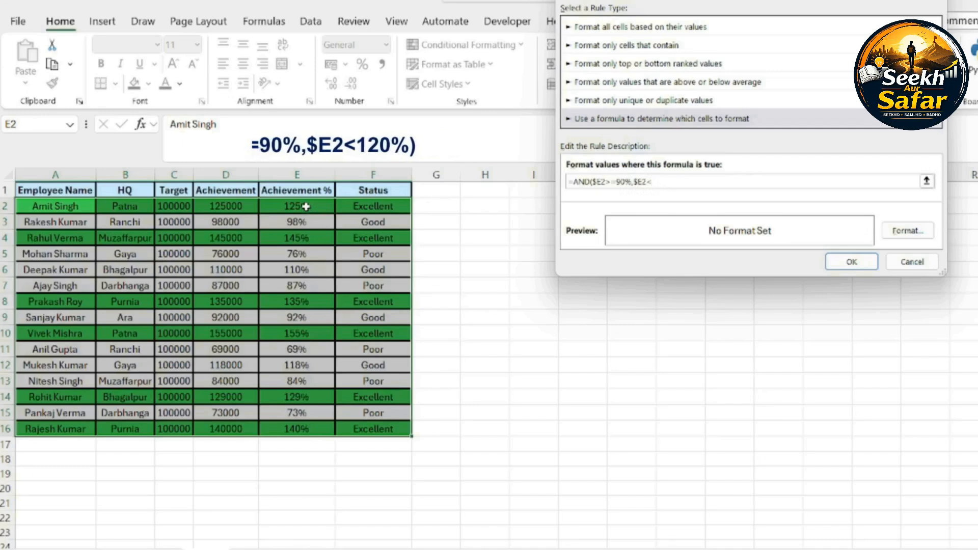
pyautogui.write('120')
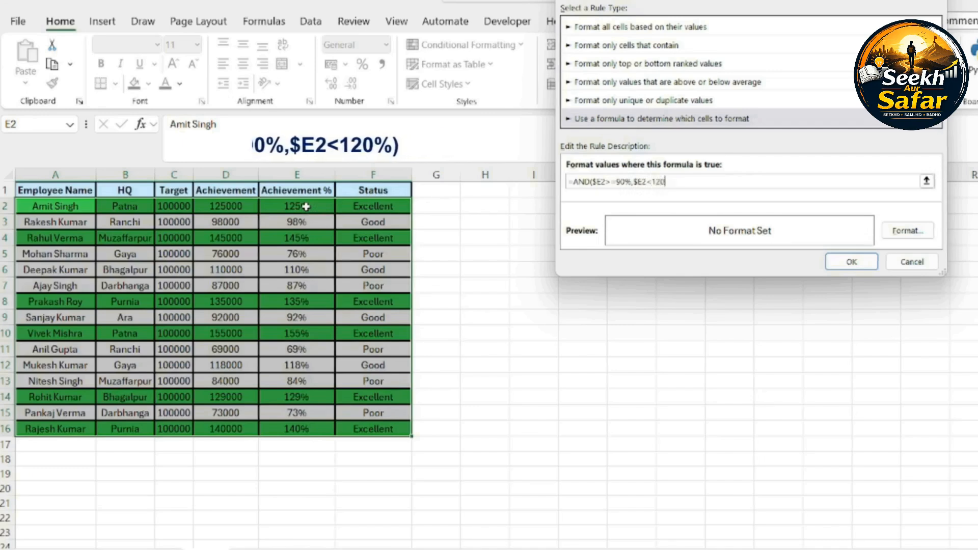
pyautogui.write('%')
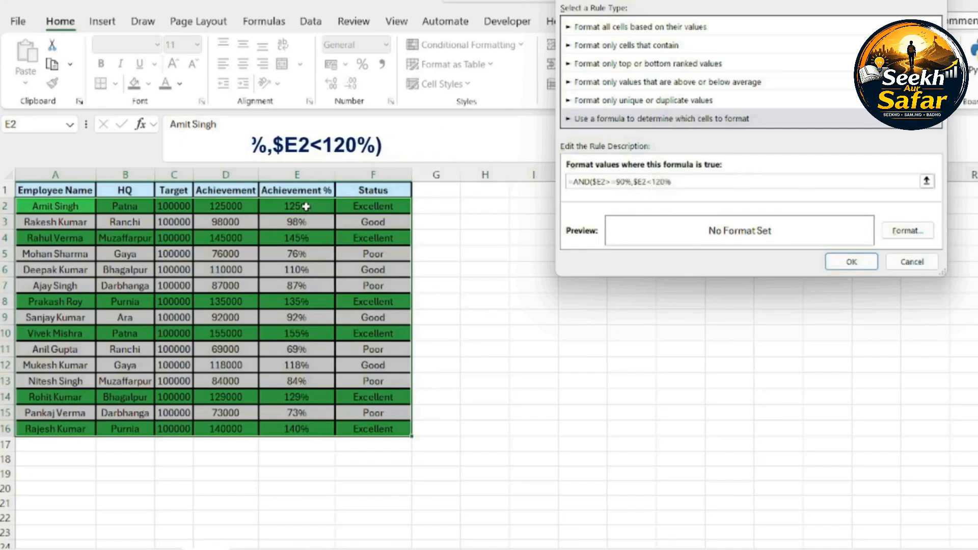
pyautogui.write(')')
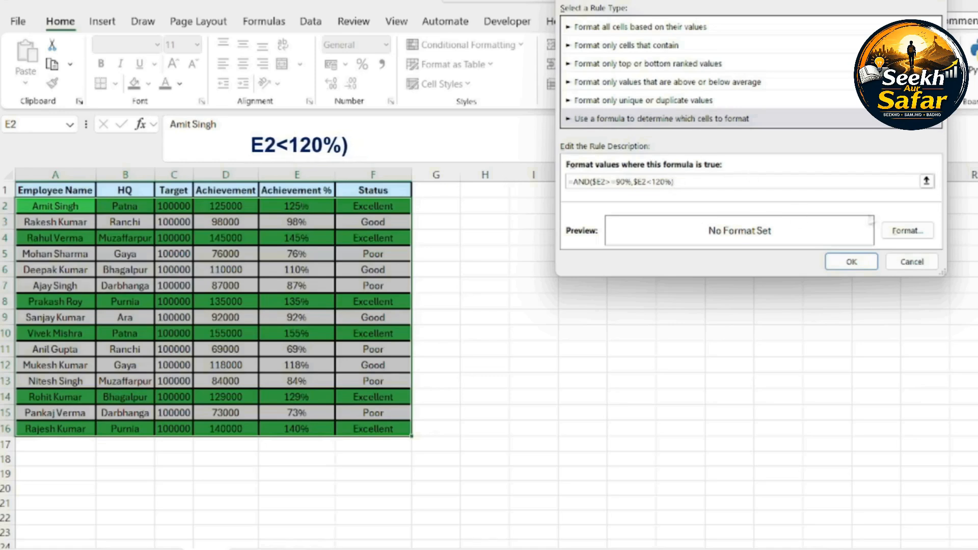
# Give the 90% to 120% rule a yellow background fill and apply it to the table rows
pyautogui.click(899, 232)
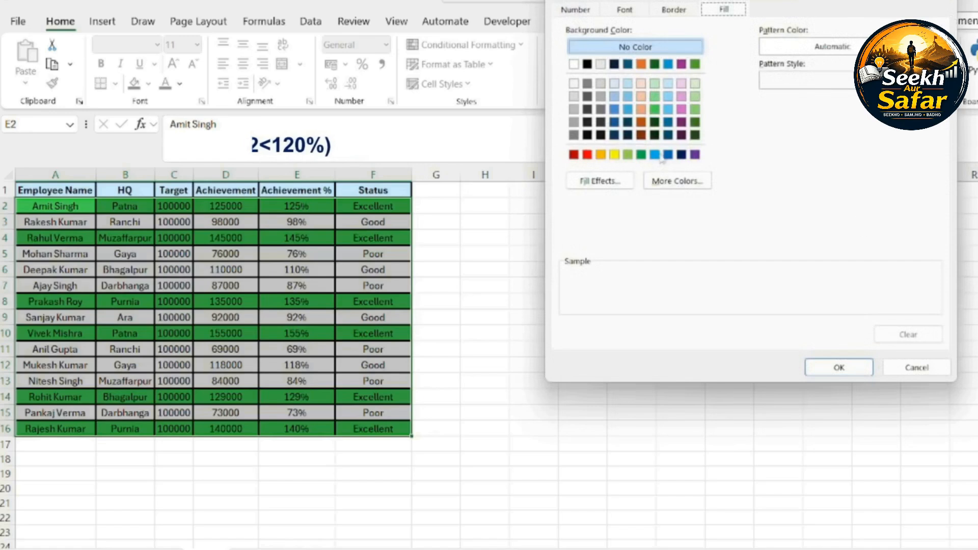
pyautogui.click(615, 155)
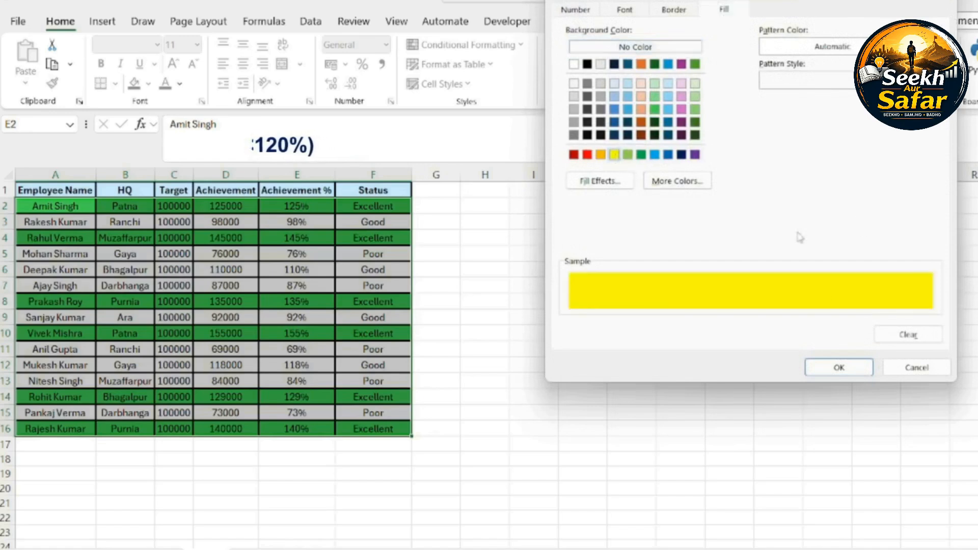
pyautogui.click(835, 366)
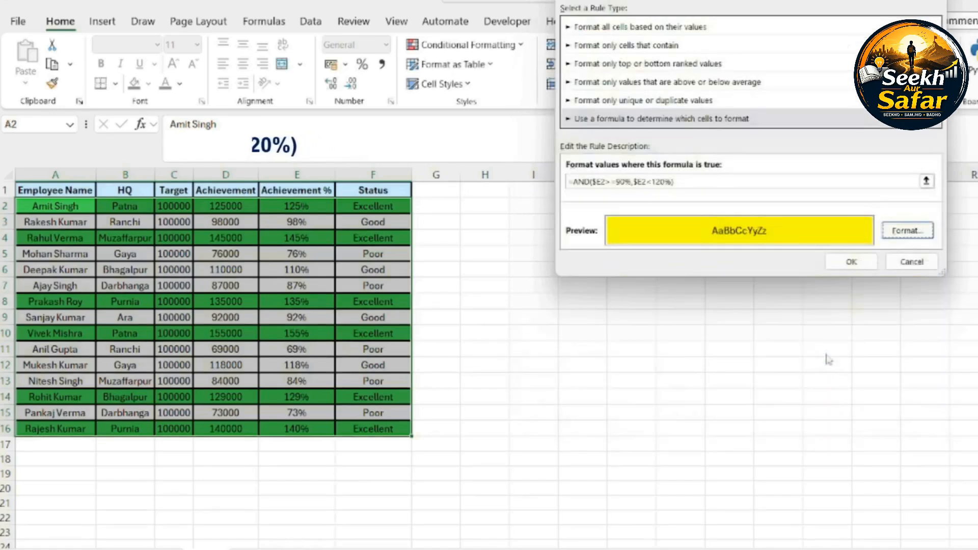
pyautogui.click(848, 261)
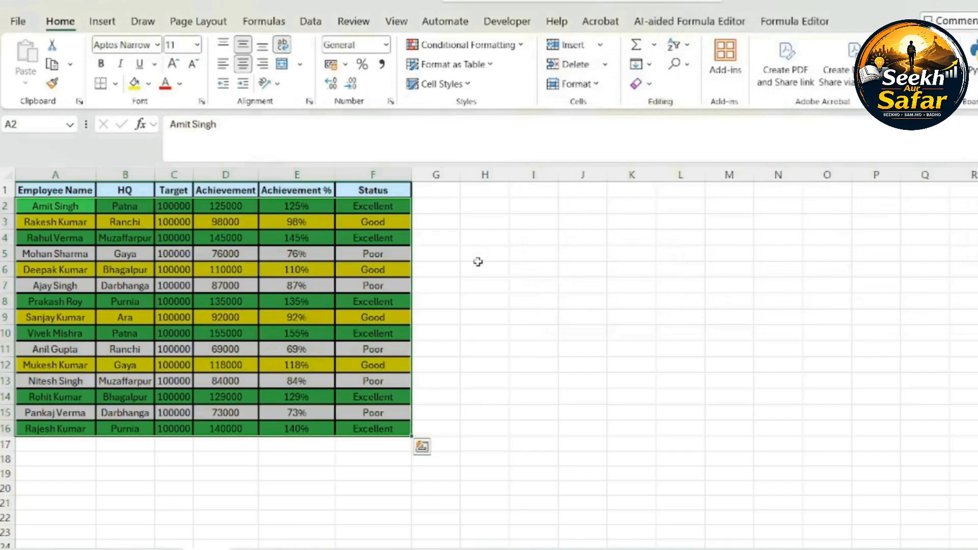
# Start a third formula-based conditional formatting rule for the table rows with the formula =$E2<90%
pyautogui.click(511, 49)
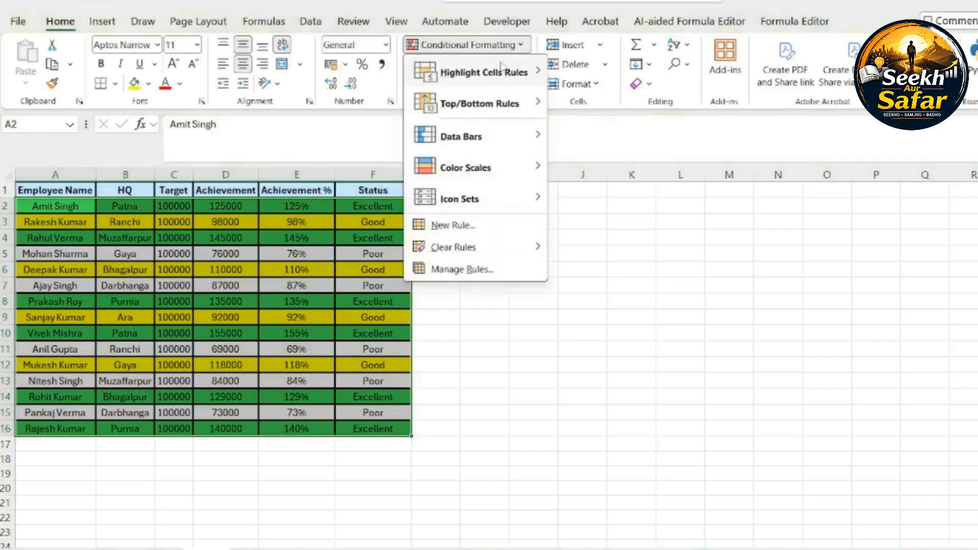
pyautogui.click(452, 226)
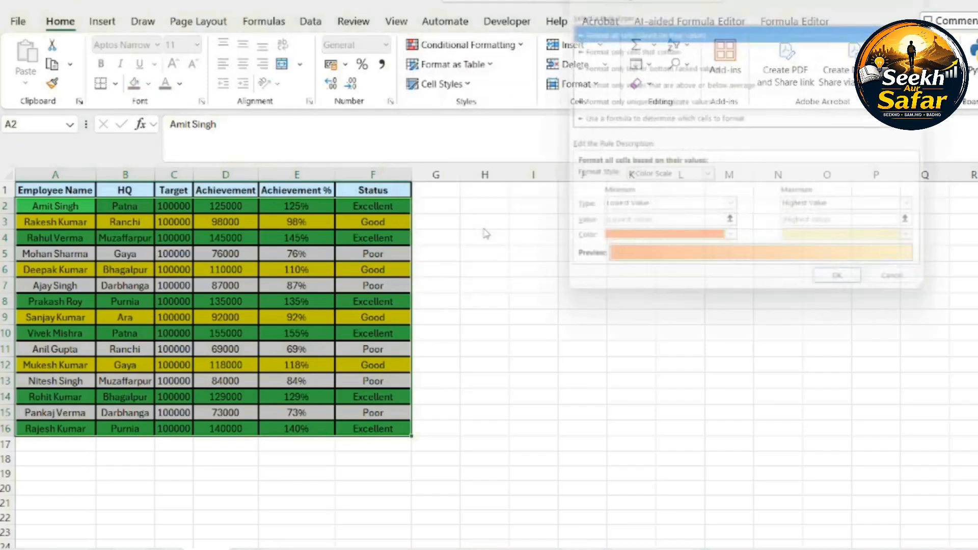
pyautogui.click(650, 120)
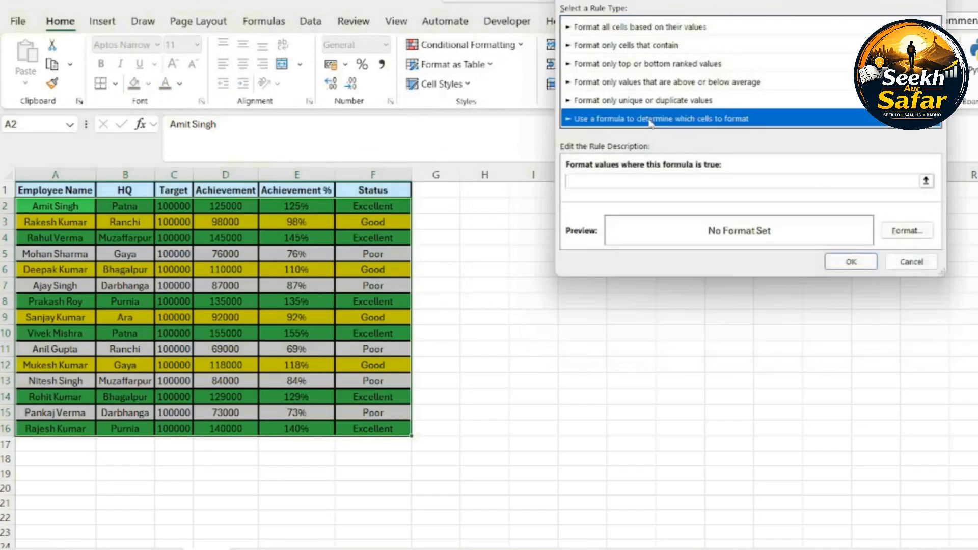
pyautogui.click(318, 206)
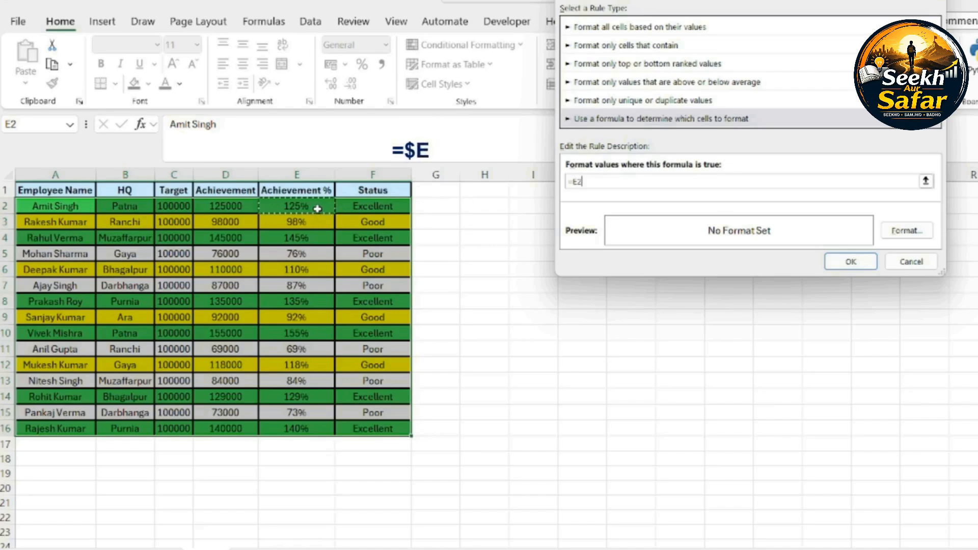
pyautogui.write('<')
pyautogui.write('9')
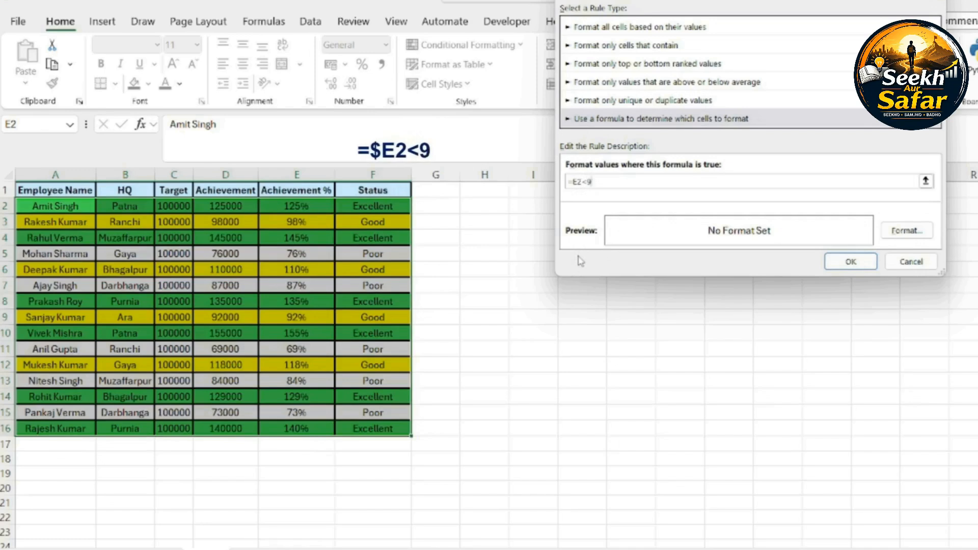
pyautogui.write('0%')
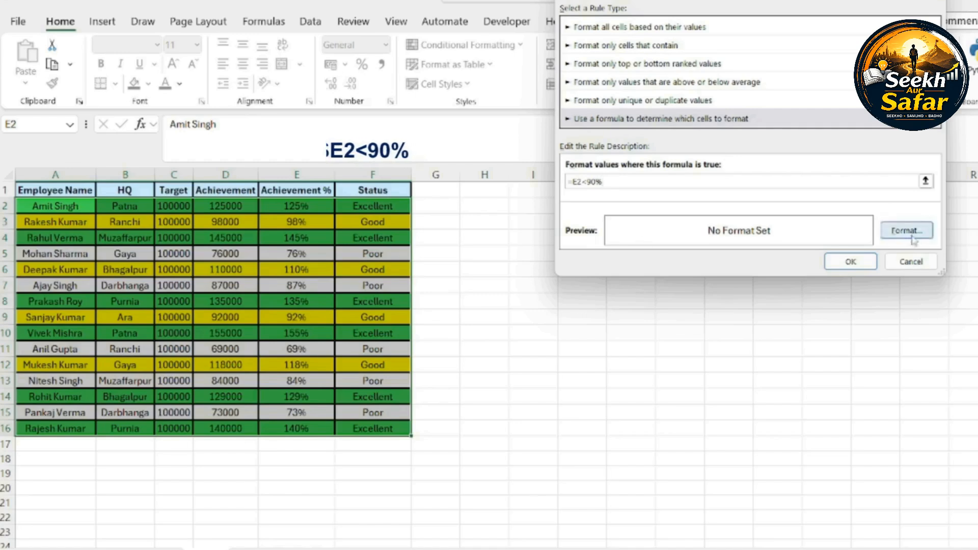
# Give the below-90% rule a red background fill and apply it to the table rows
pyautogui.click(890, 236)
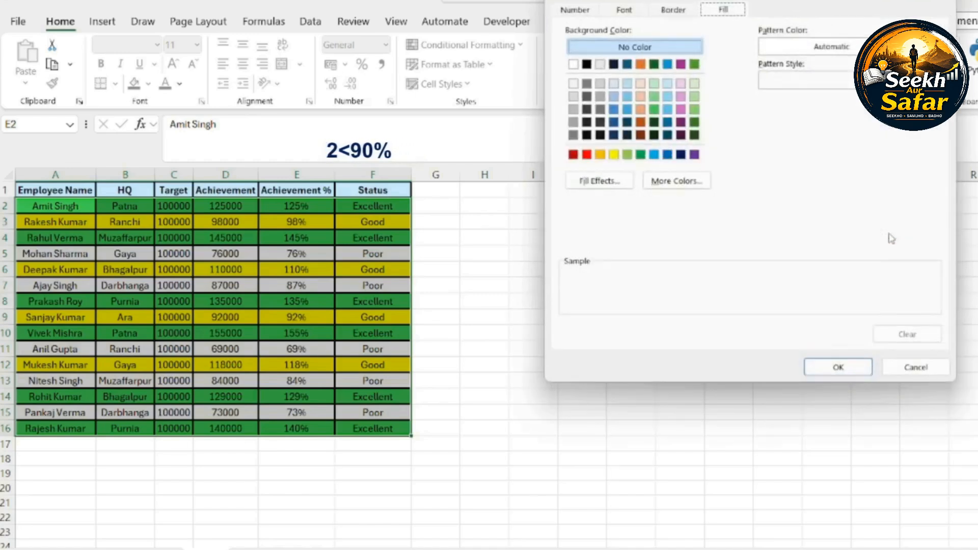
pyautogui.click(588, 156)
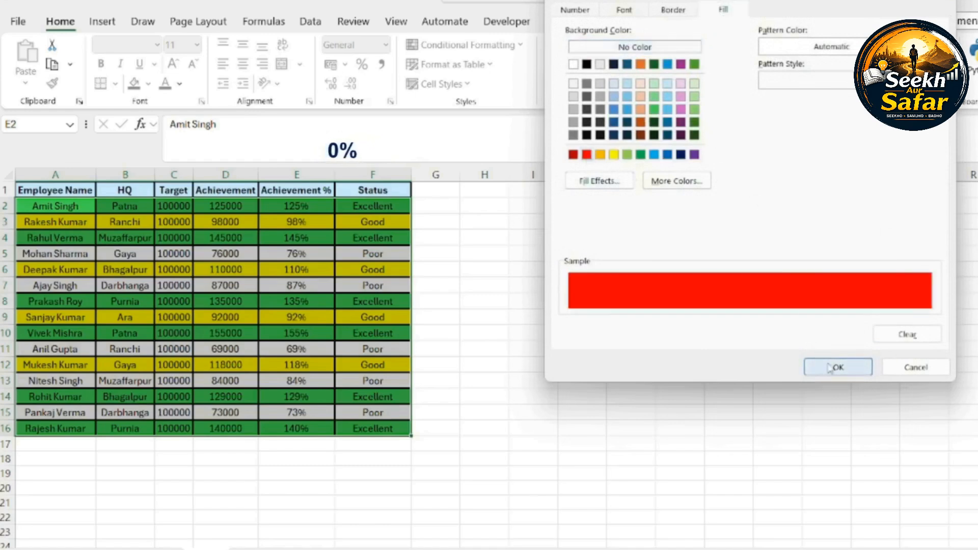
pyautogui.click(829, 368)
pyautogui.click(846, 262)
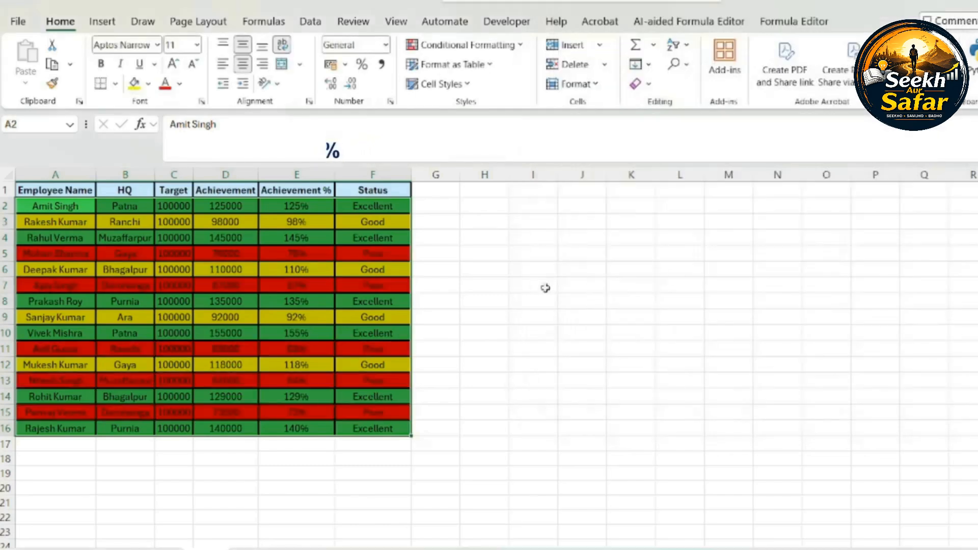
pyautogui.click(506, 284)
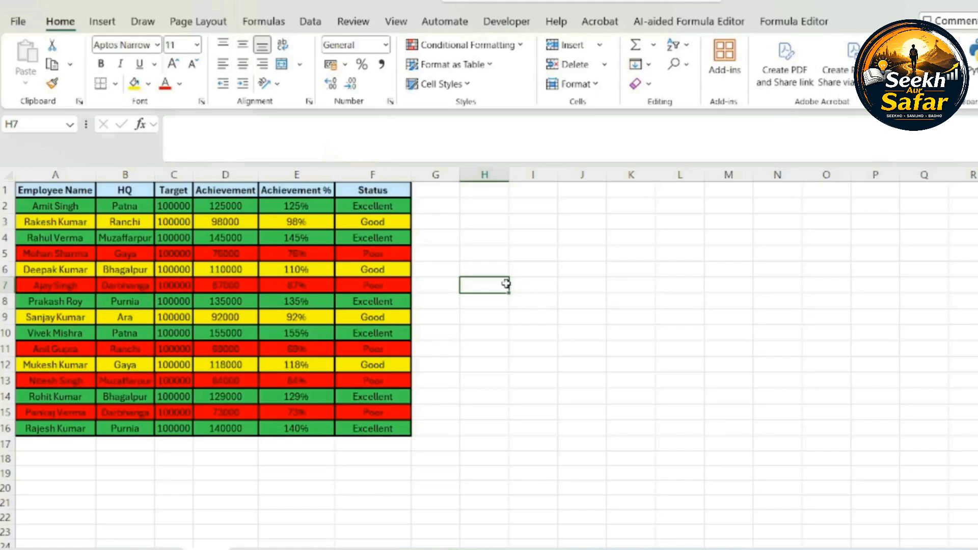
# Inspect the Status formula in F2 and highlight the Achievement % and Status columns for review
pyautogui.click(364, 207)
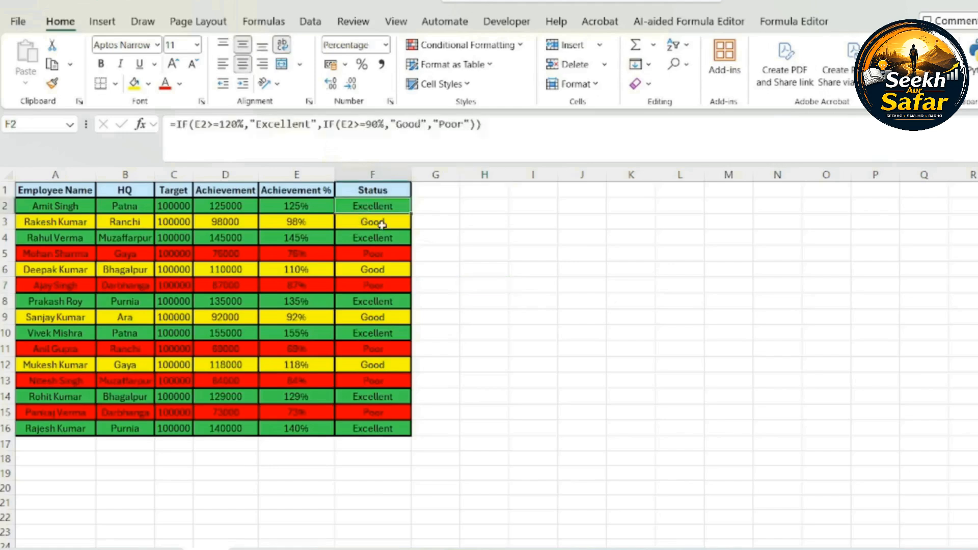
pyautogui.click(389, 217)
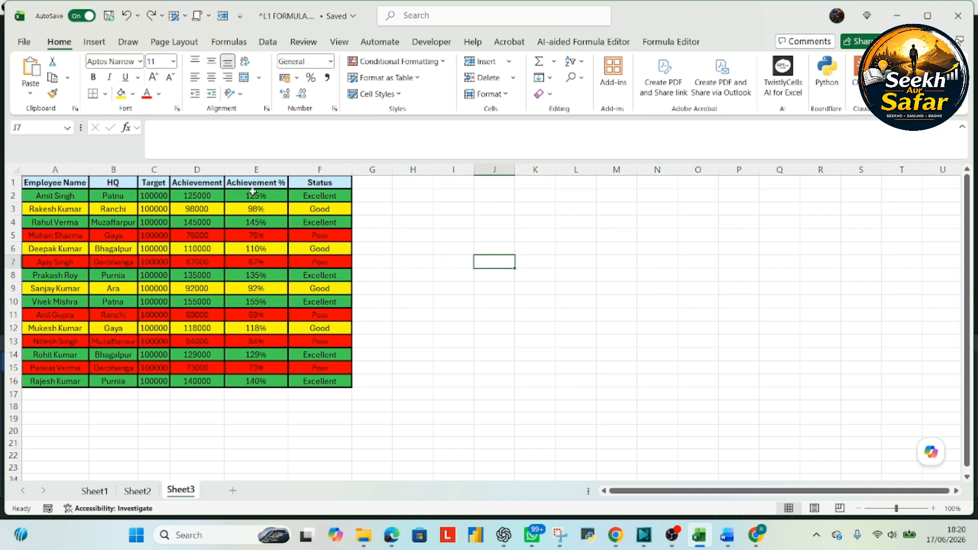
pyautogui.click(247, 170)
pyautogui.moveTo(247, 170); pyautogui.dragTo(310, 167)
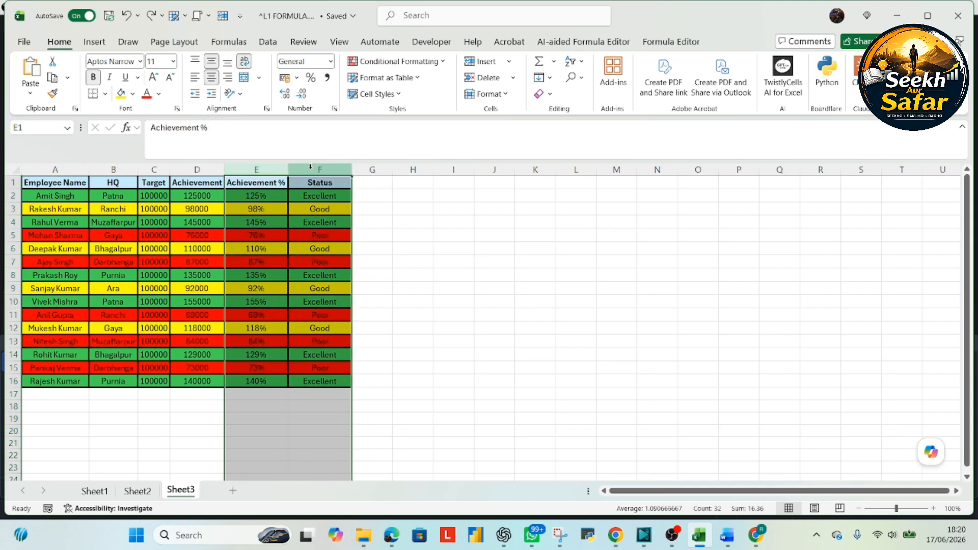
pyautogui.click(369, 205)
# Clear the conditional formatting rules from columns A to D only
pyautogui.moveTo(56, 169); pyautogui.dragTo(195, 164)
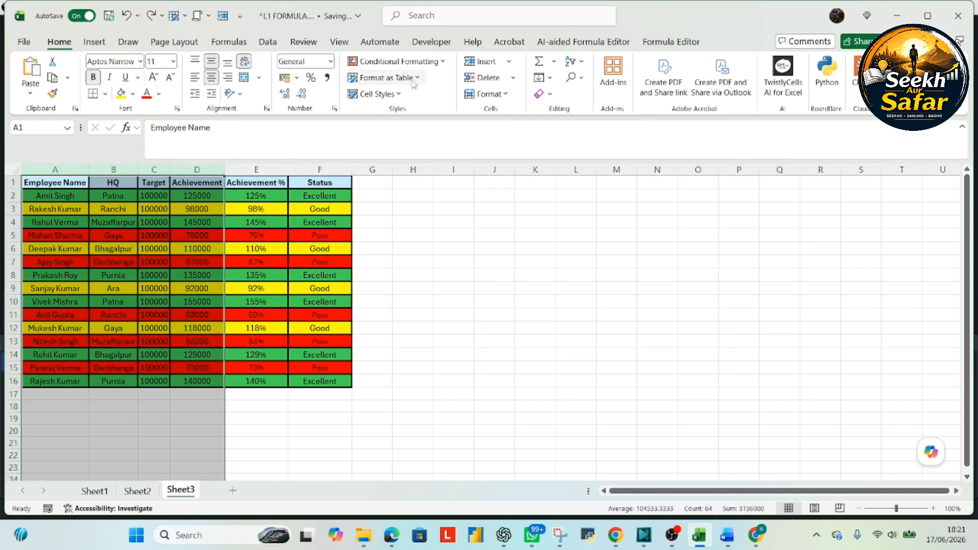
pyautogui.click(425, 62)
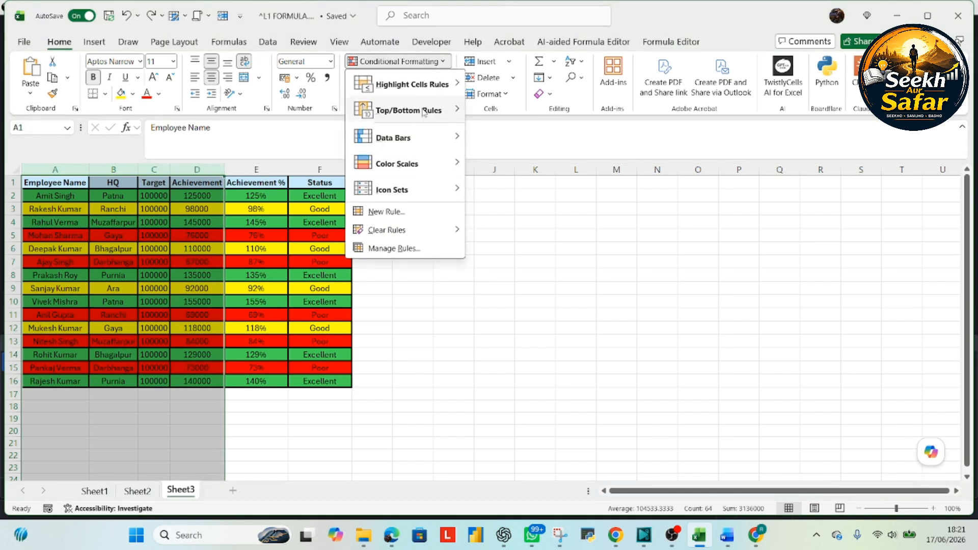
pyautogui.moveTo(413, 236)
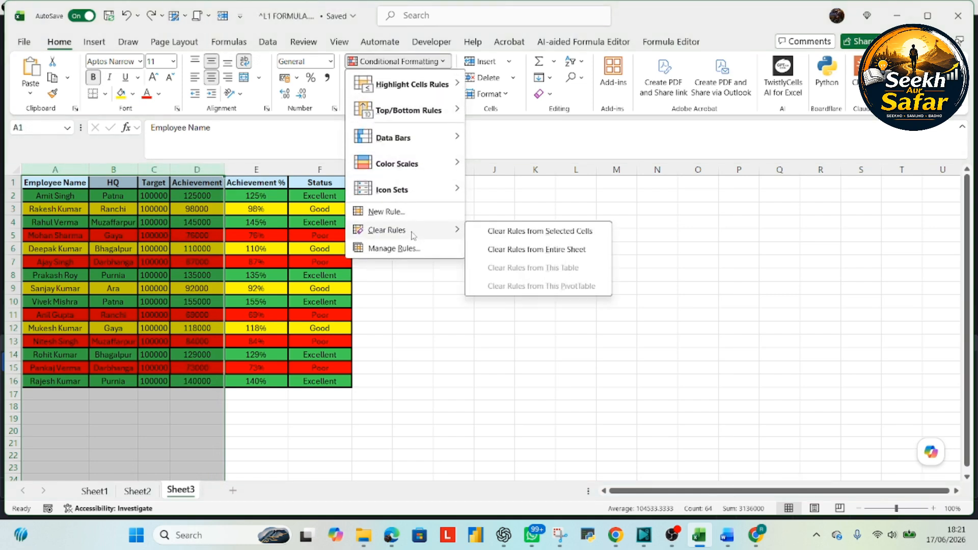
pyautogui.click(534, 234)
pyautogui.click(471, 238)
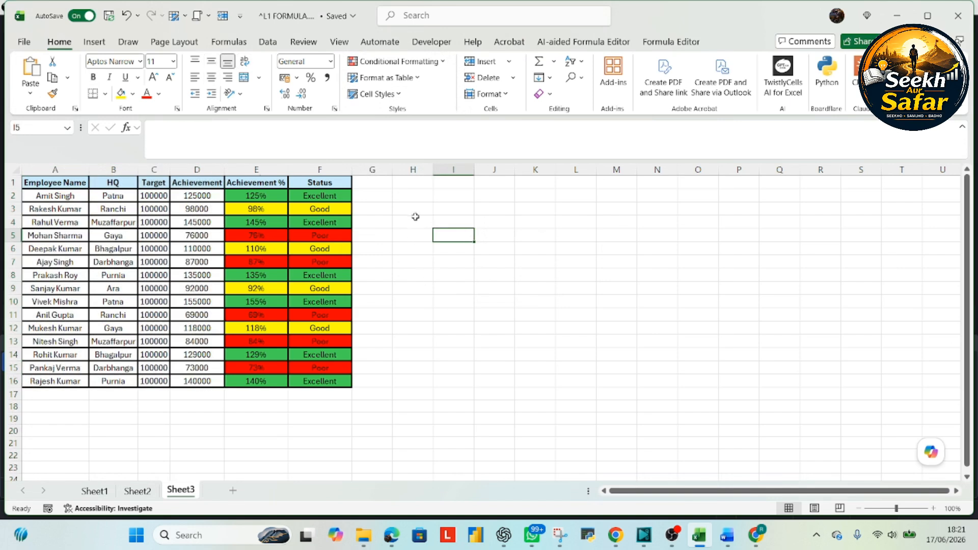